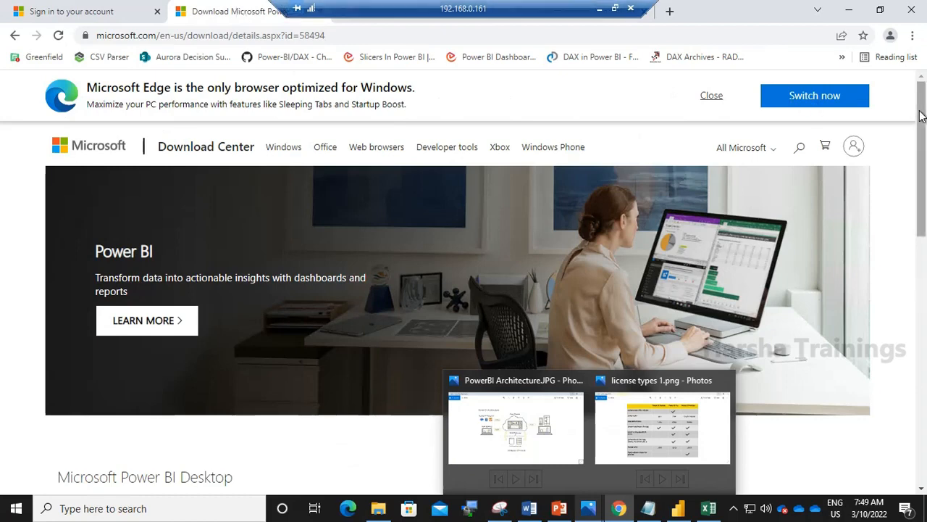
Step: Locate the Power BI Desktop download on the web page and minimize the browser and Notepad to return to the PowerPoint presentation
left_click_drag(920, 116, 921, 239)
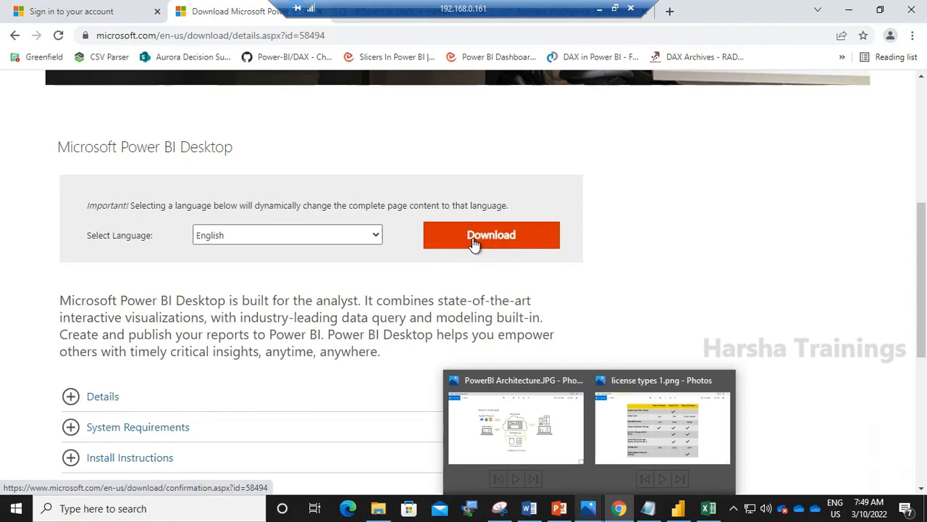
left_click(849, 10)
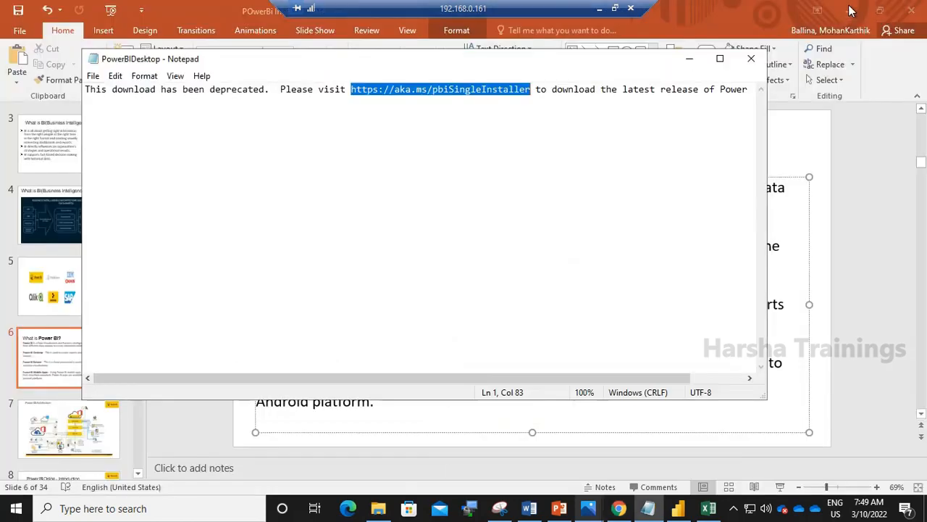
left_click(689, 61)
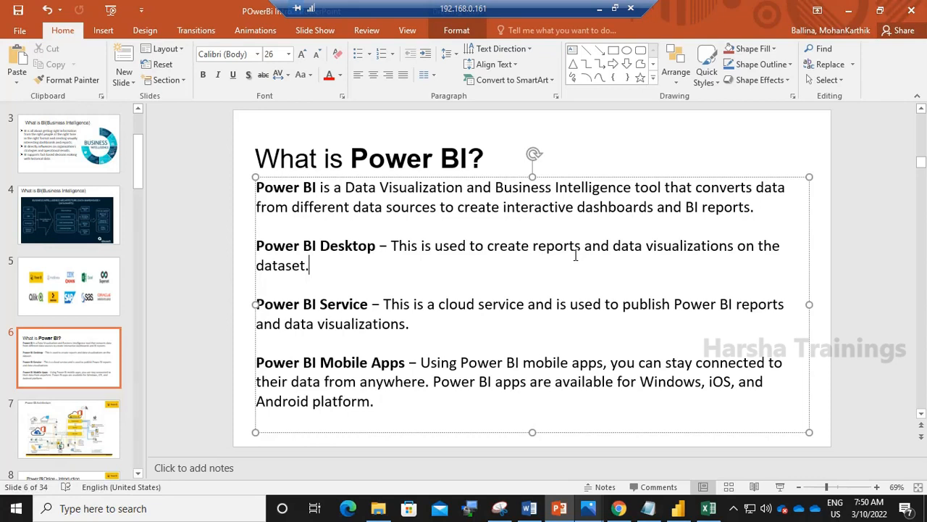
Step: Examine the Basic Dashboard report in Power BI Desktop alongside the "What is Power BI?" slide in PowerPoint
left_click(679, 512)
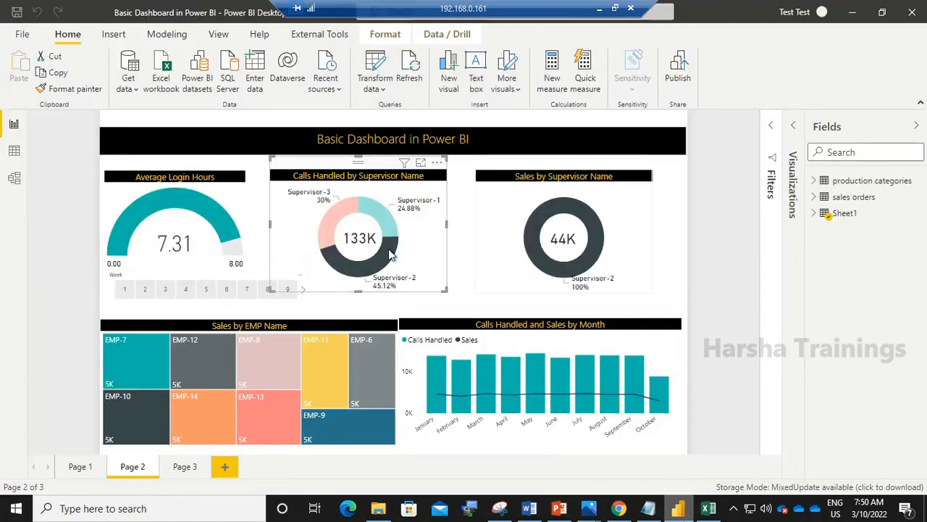
left_click(851, 12)
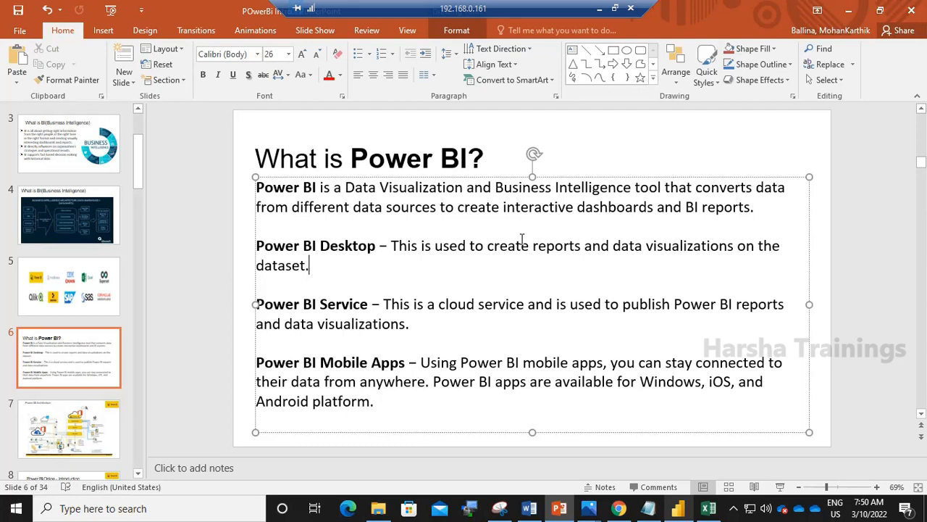
left_click(679, 508)
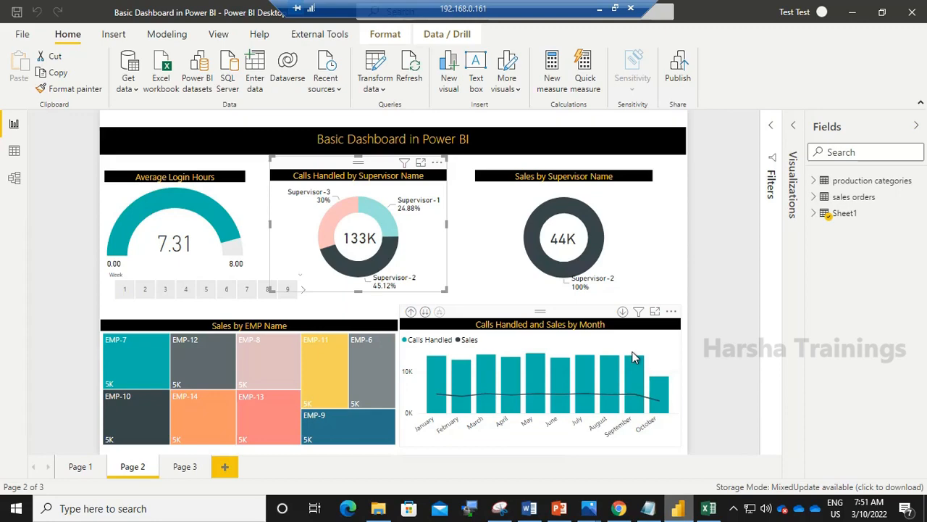
left_click(562, 510)
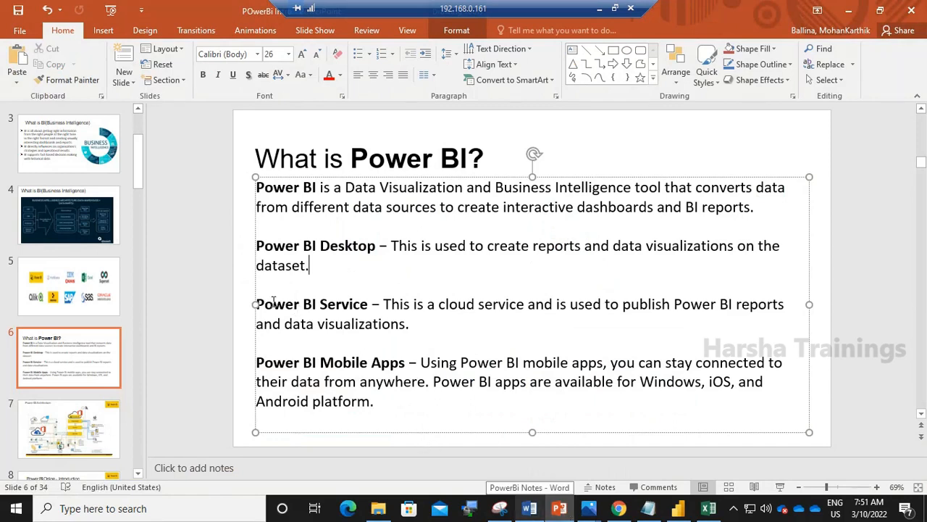
Step: Highlight the Power BI Service definition and the Power BI Desktop definition on the slide for reading
left_click_drag(257, 304, 394, 327)
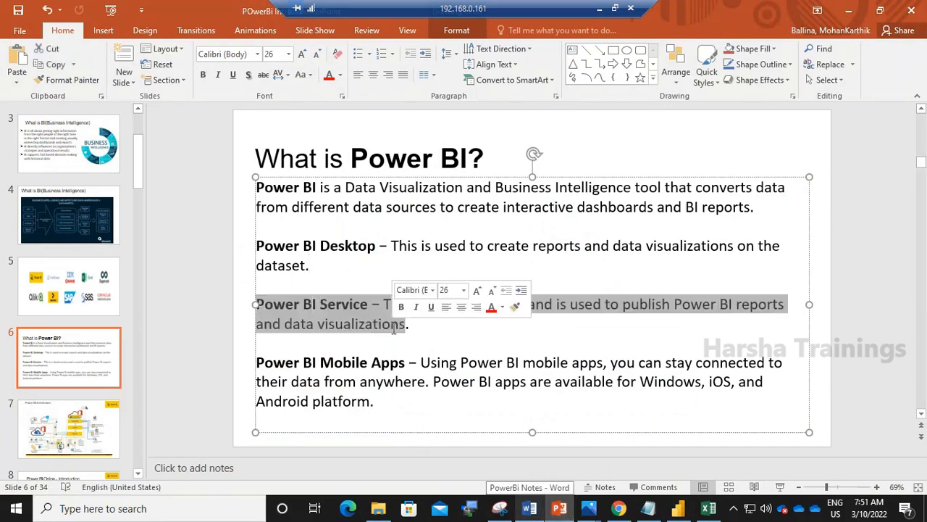
left_click(371, 325)
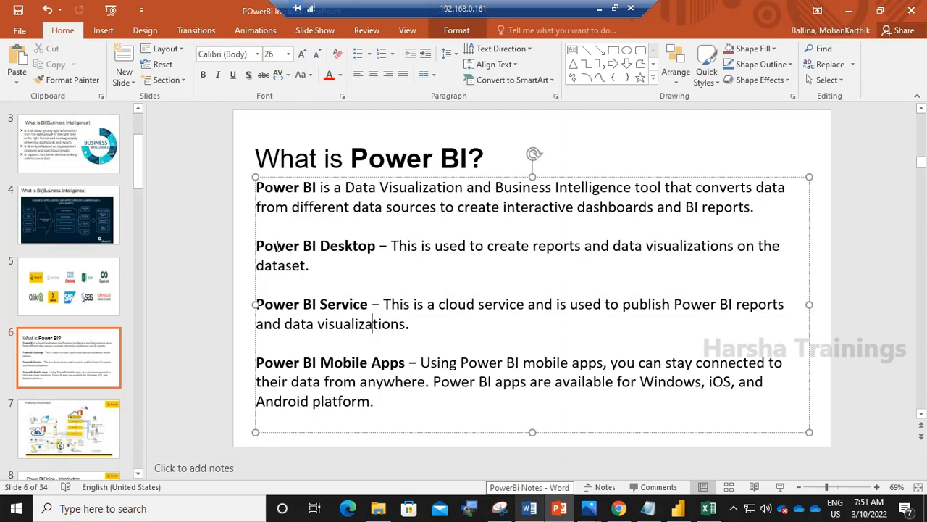
left_click_drag(258, 247, 318, 266)
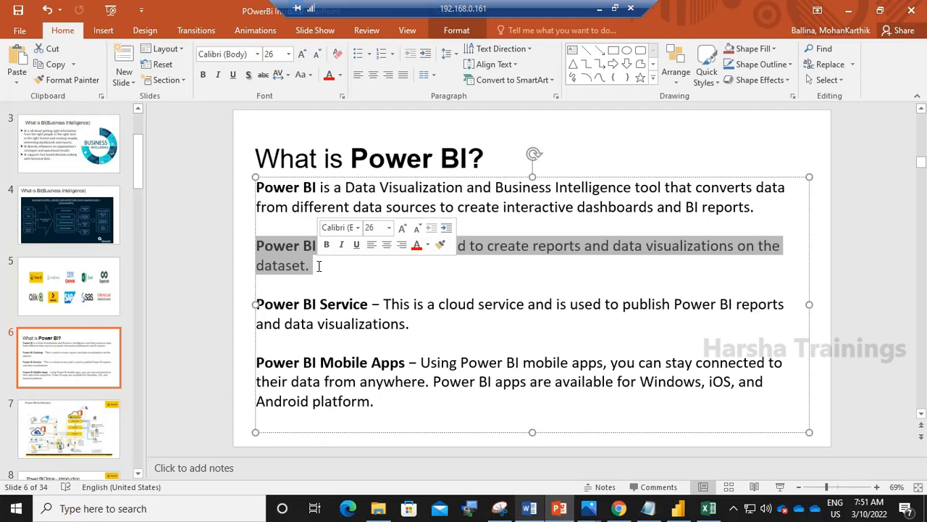
left_click(327, 305)
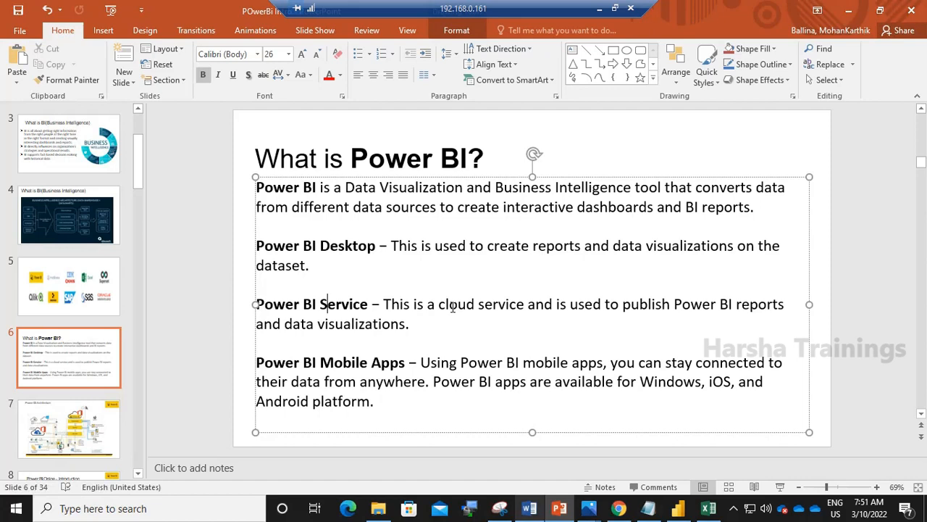
left_click(677, 509)
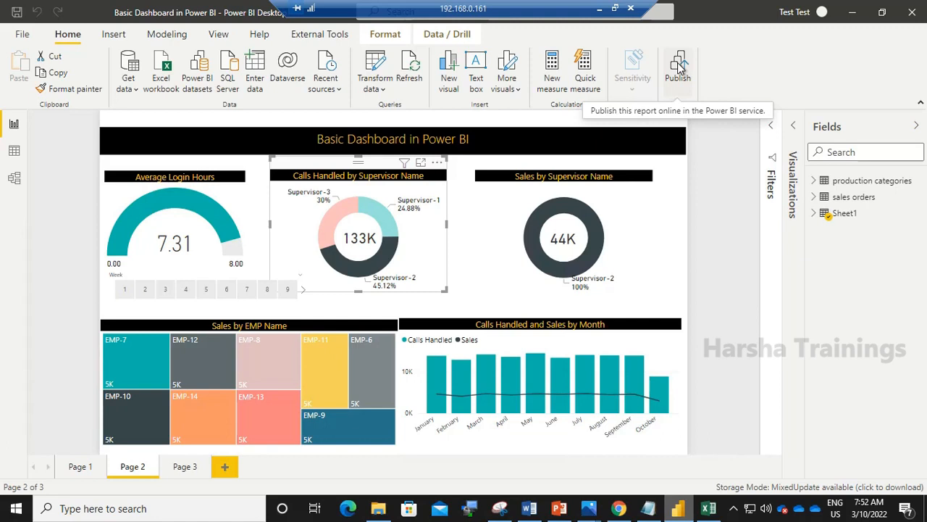
left_click(621, 511)
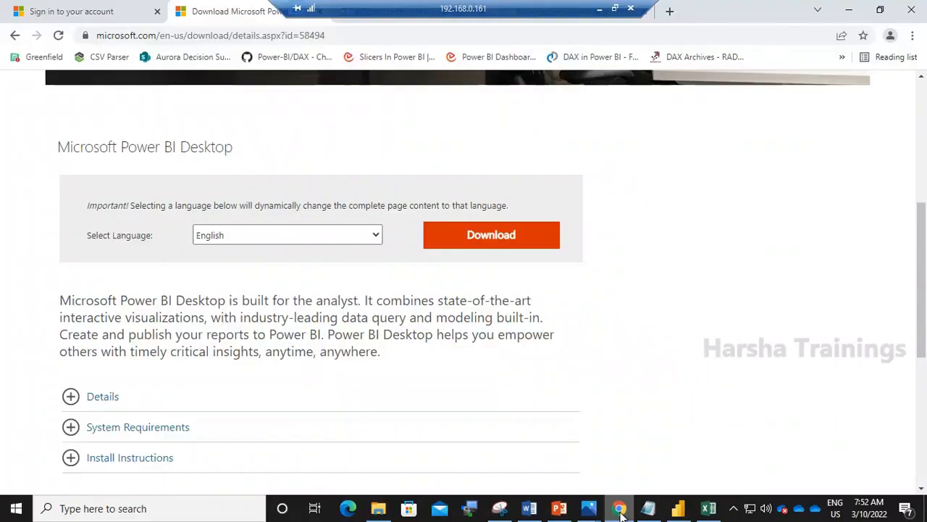
left_click(69, 7)
left_click(121, 37)
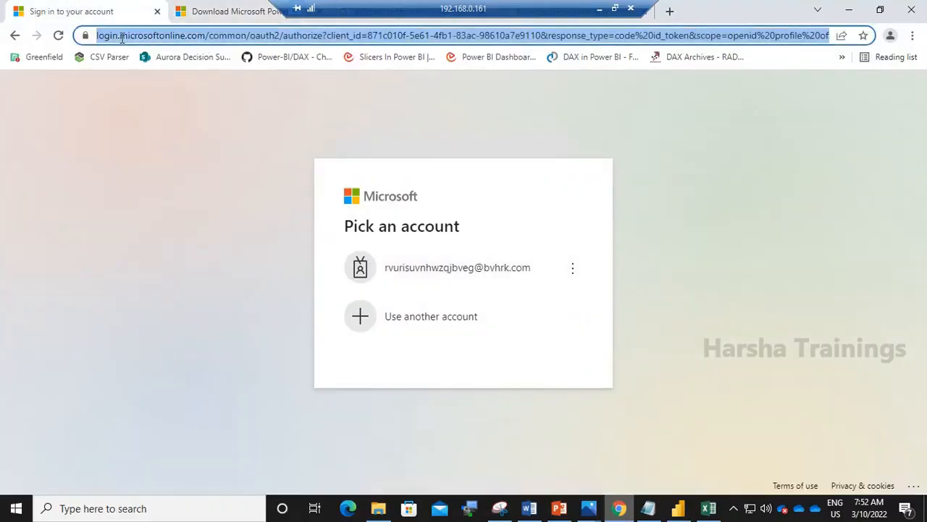
type("app.powerbi.com")
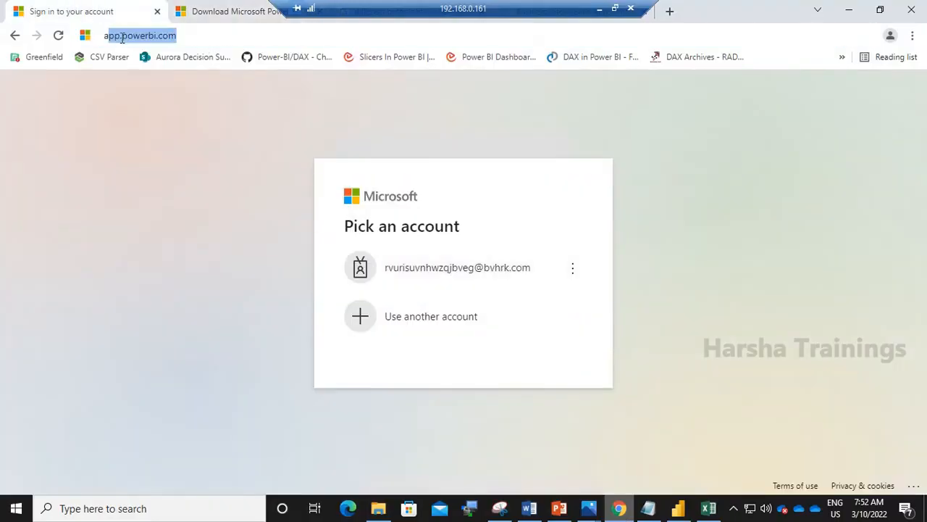
key("Return")
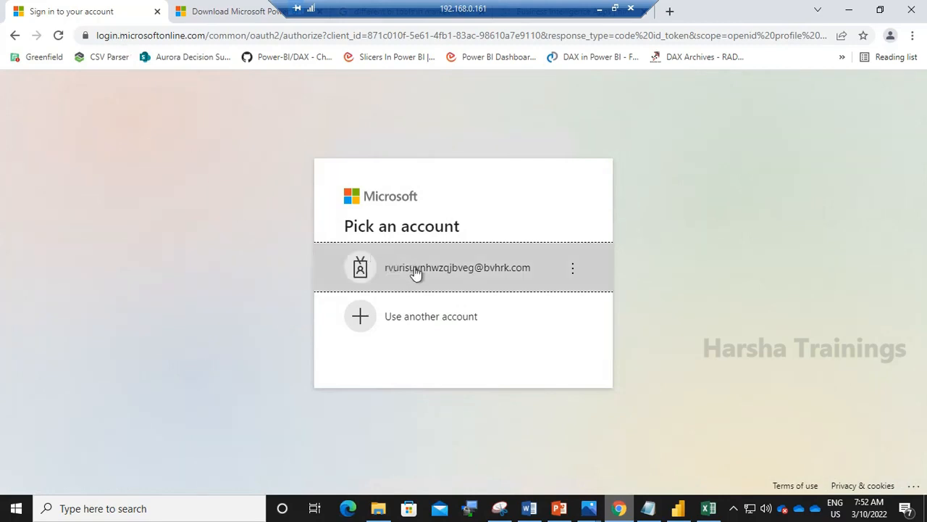
Step: Sign in to the Power BI service with the listed account, entering the account password and skipping the security defaults setup for now
left_click(419, 274)
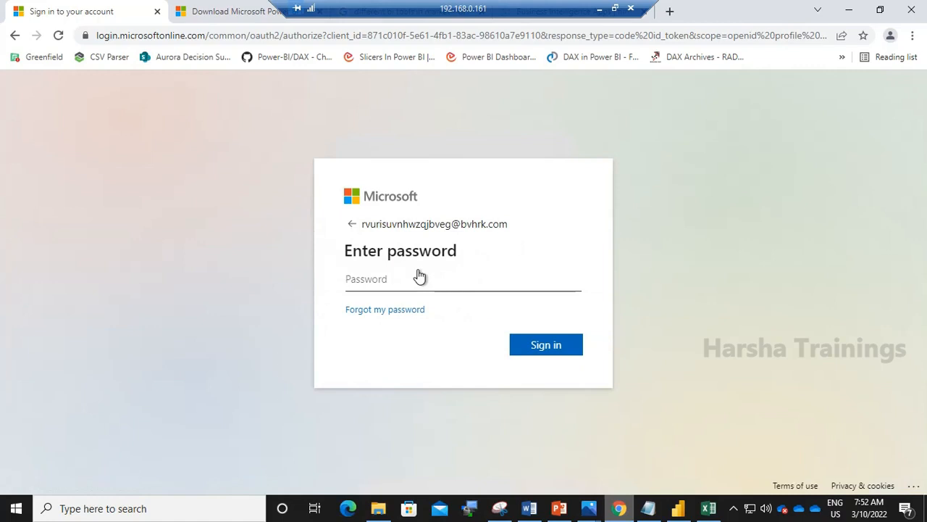
type("••••••••")
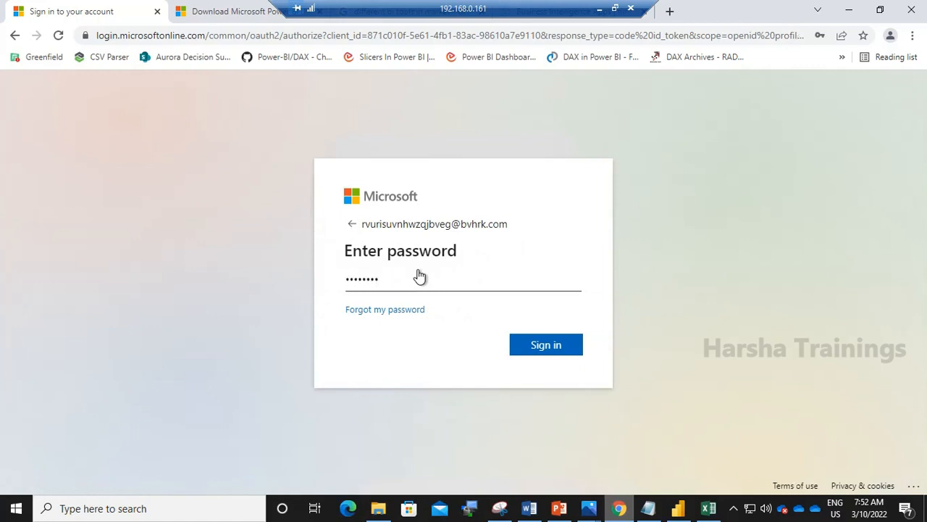
key("Return")
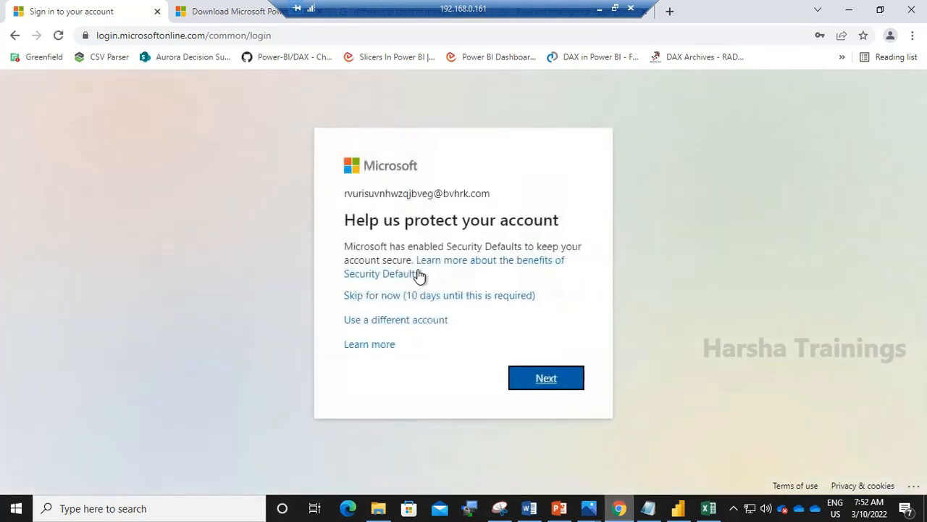
left_click(419, 297)
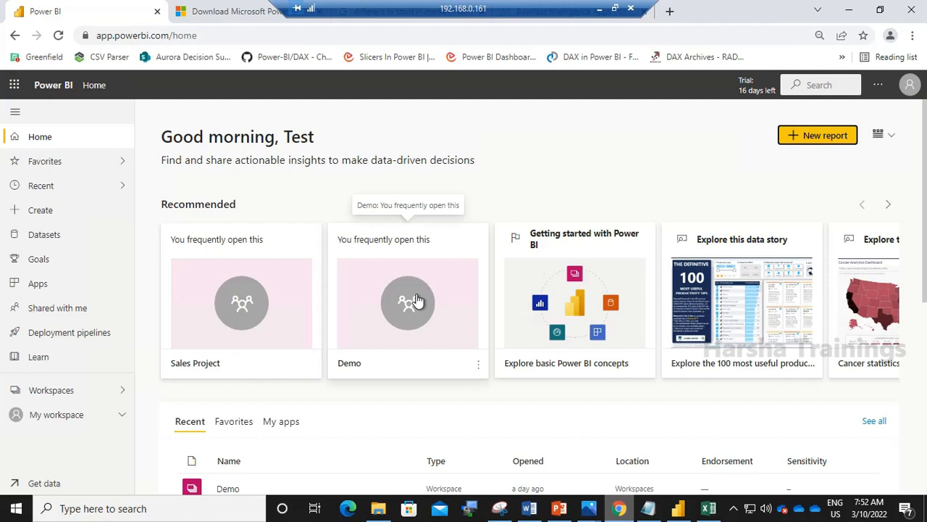
Step: View the Demo workspace's contents and create a new workspace named First Dashboard
left_click(65, 396)
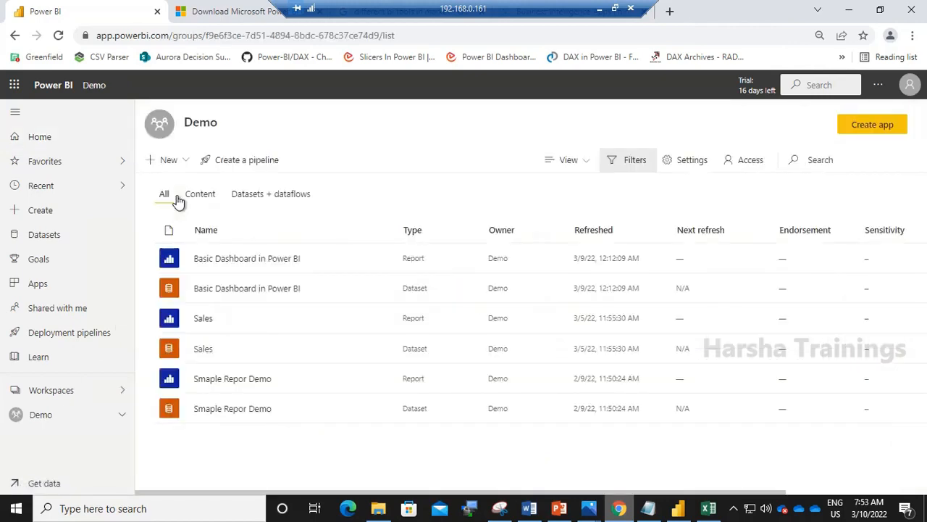
left_click(61, 395)
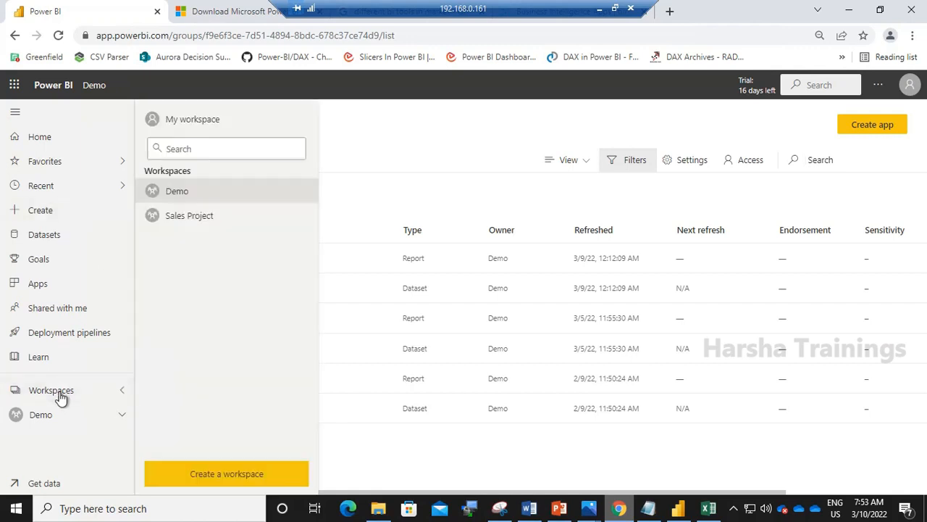
left_click(202, 478)
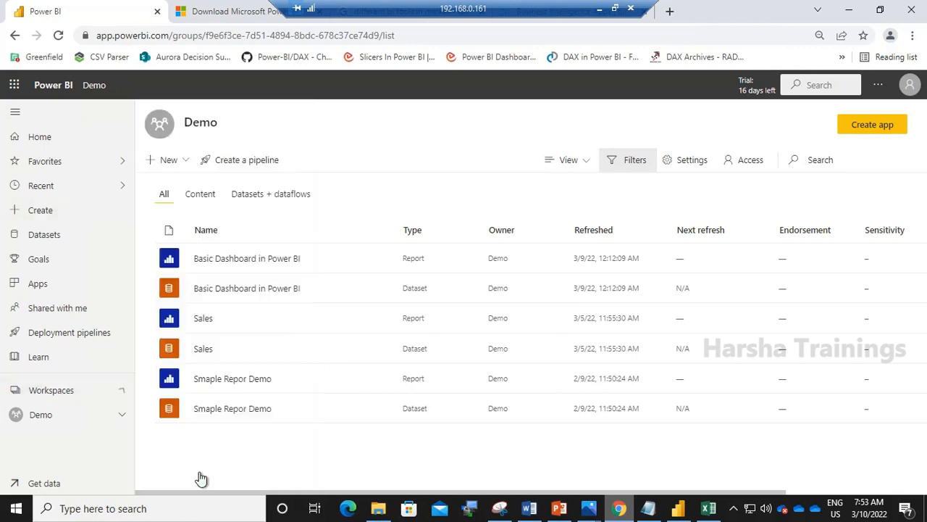
left_click(645, 255)
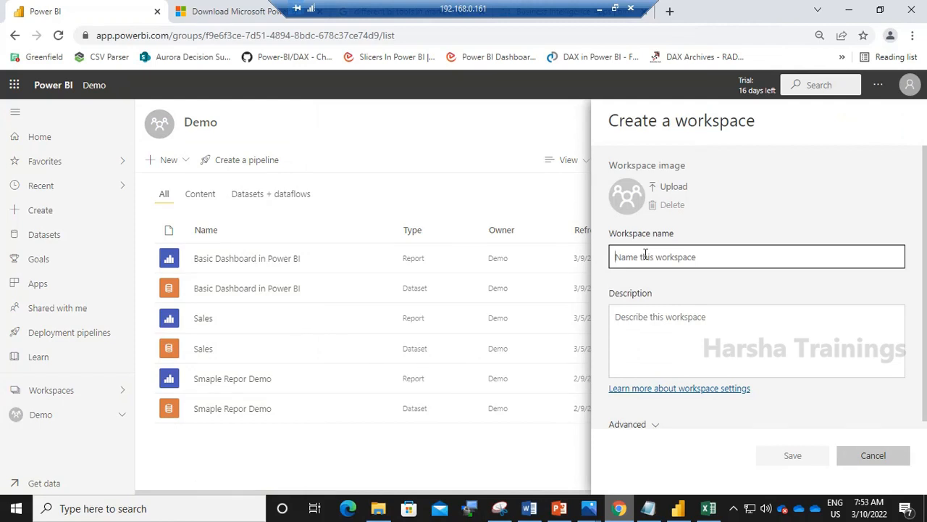
type("Firs")
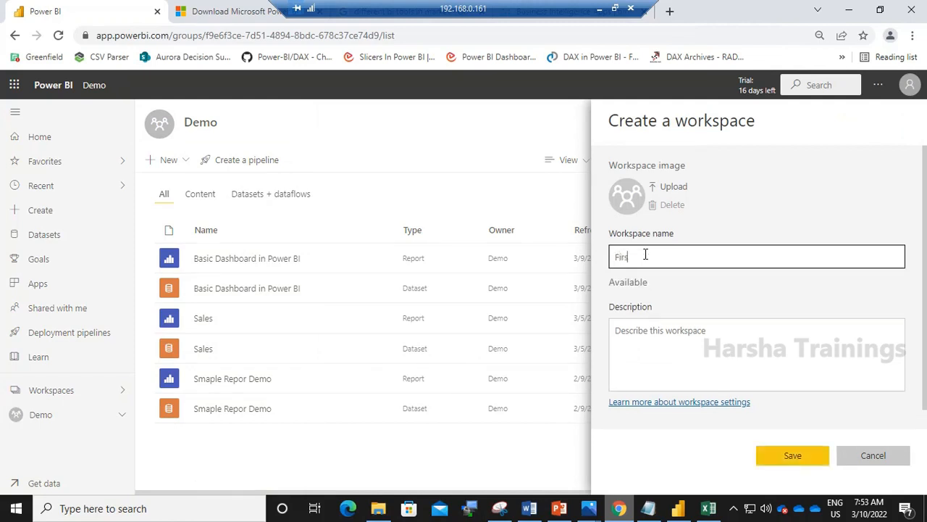
type("t Dashboard")
left_click(801, 463)
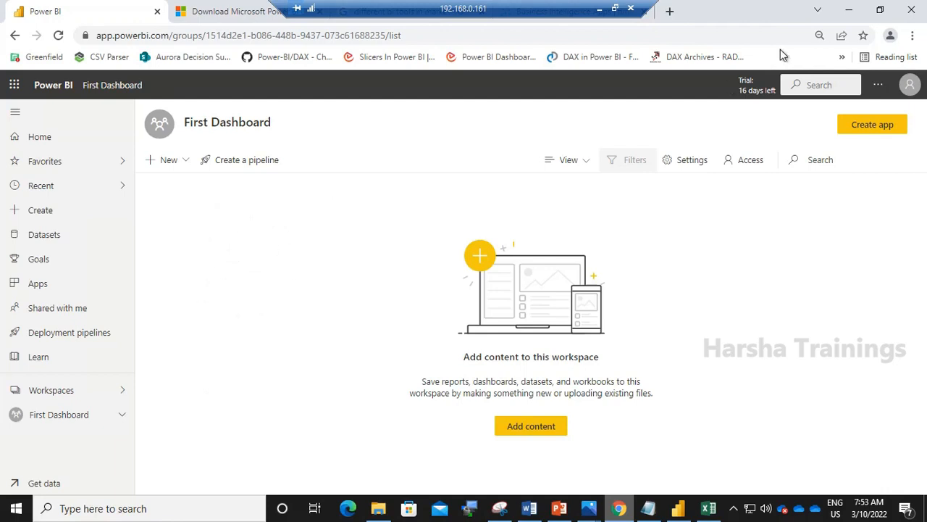
Step: Switch to Power BI Desktop and connect the blank report to the Excel workbook Sales and Orders in the Demo folder
left_click(849, 10)
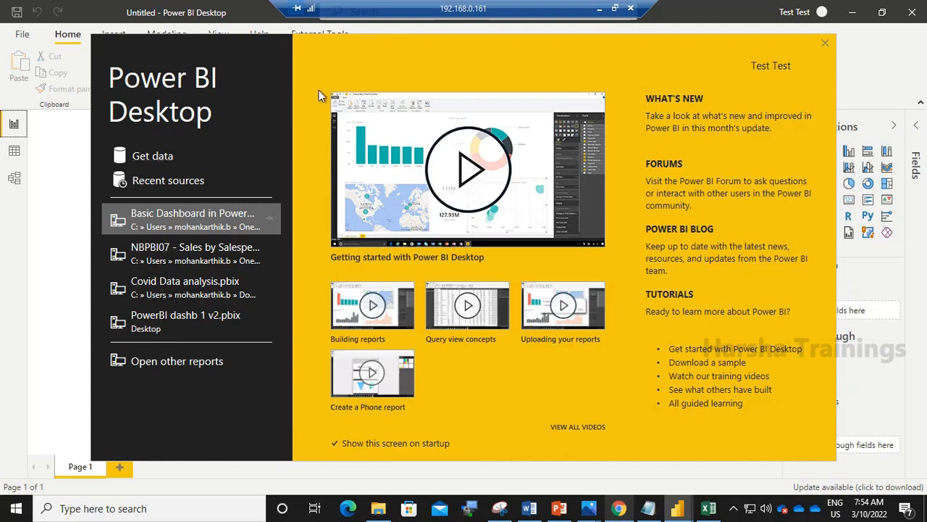
left_click(152, 157)
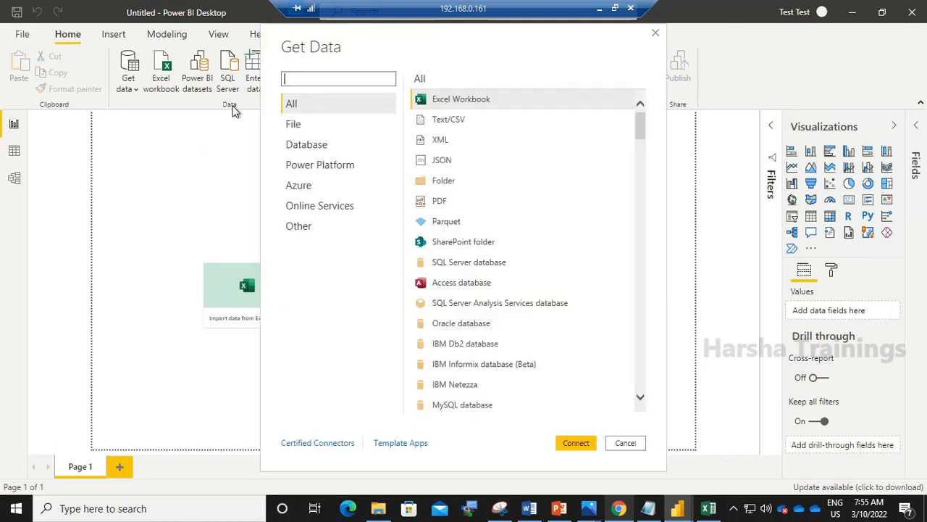
left_click(452, 104)
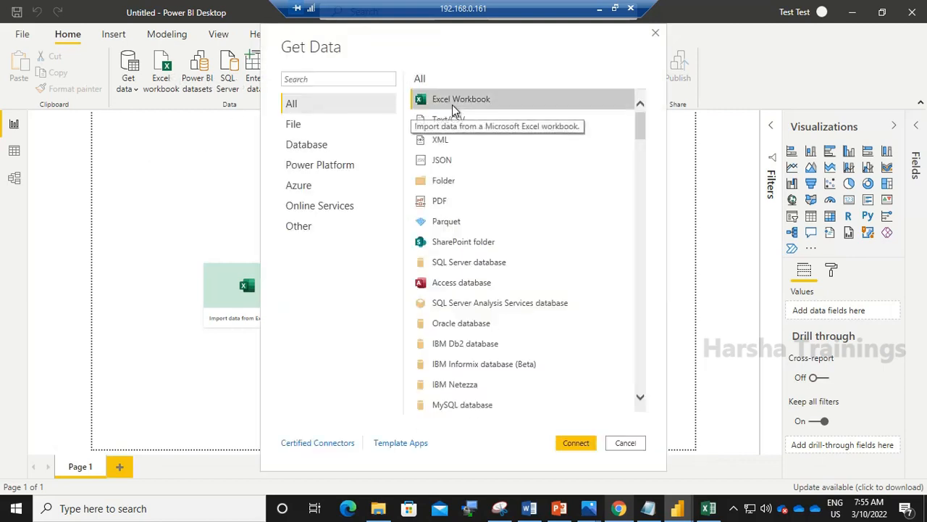
left_click(581, 447)
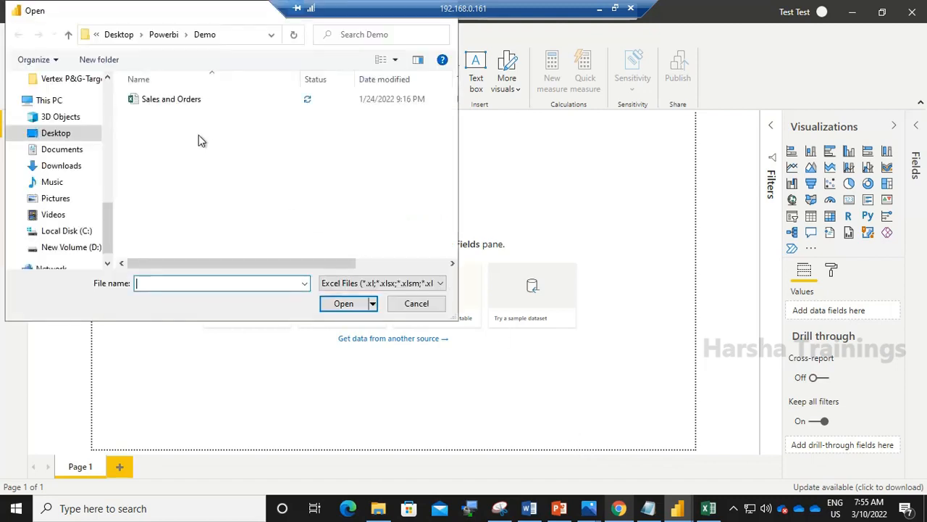
left_click(187, 102)
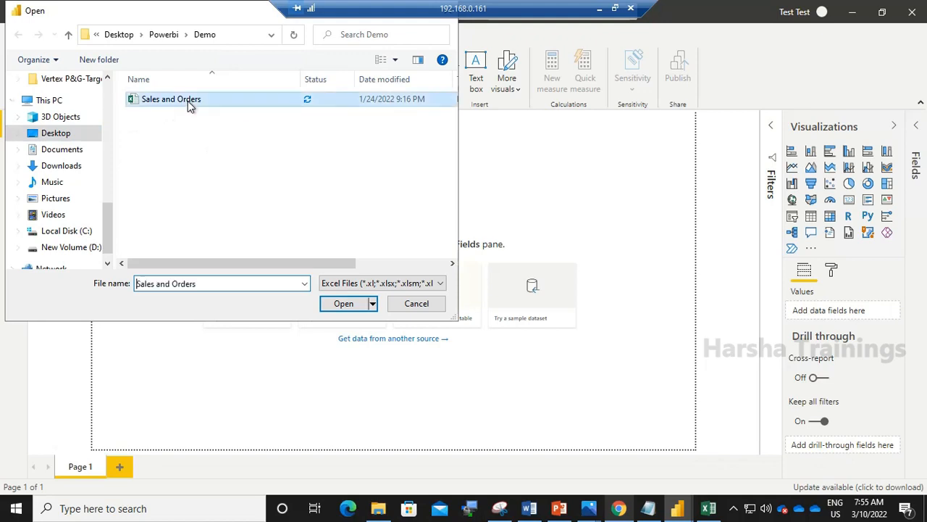
left_click(342, 304)
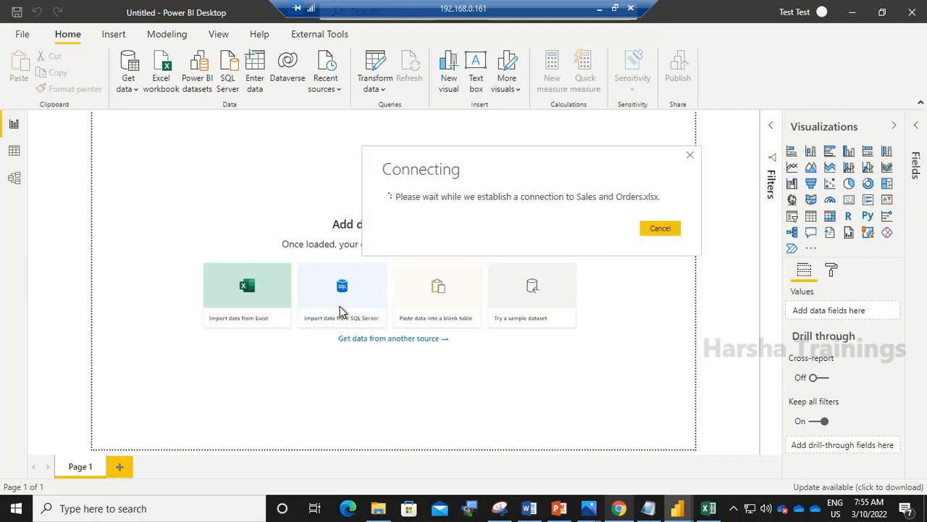
Step: Switch to Excel and look through the source workbook's Sales, Order and Sheet3 sheets
left_click(710, 509)
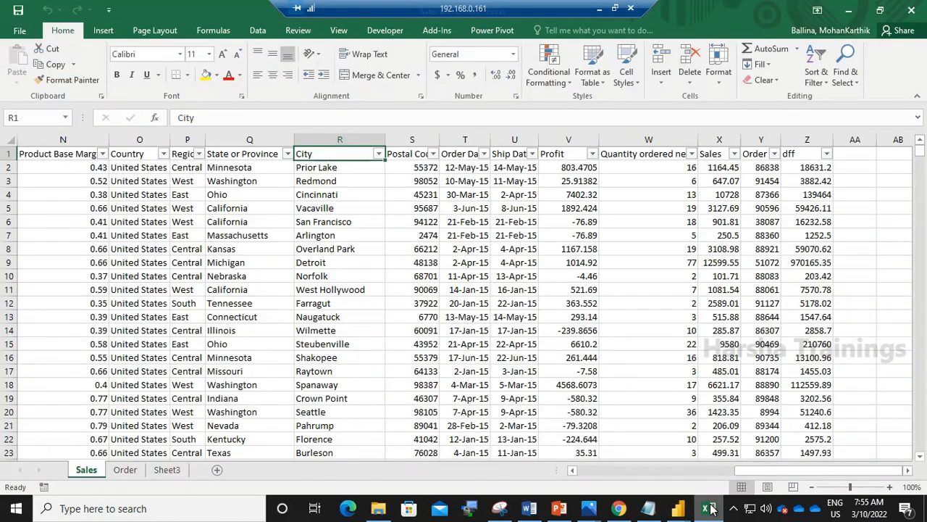
left_click(124, 470)
left_click(168, 471)
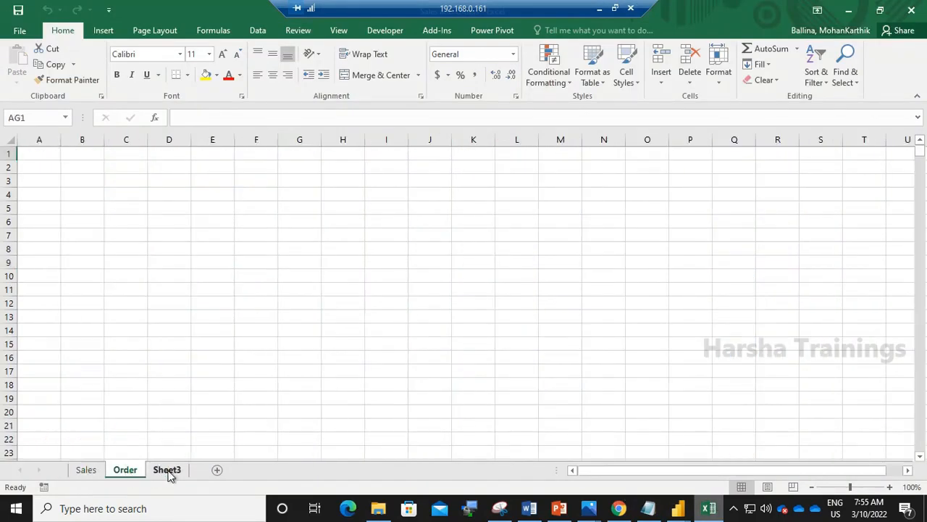
left_click(86, 470)
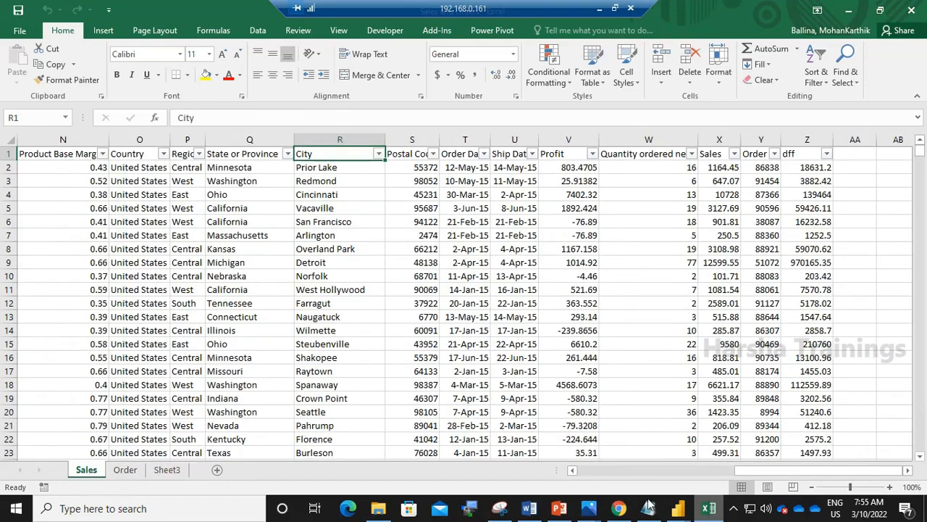
Step: Switch back to Power BI Desktop and load the Sales and Order tables from the Sales and Orders workbook into the report
mouse_move(678, 508)
left_click(753, 455)
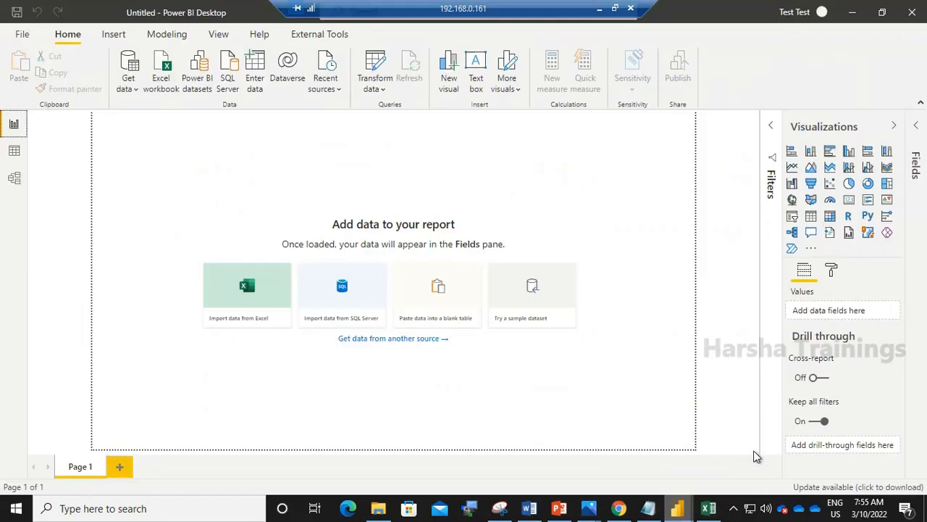
left_click(540, 293)
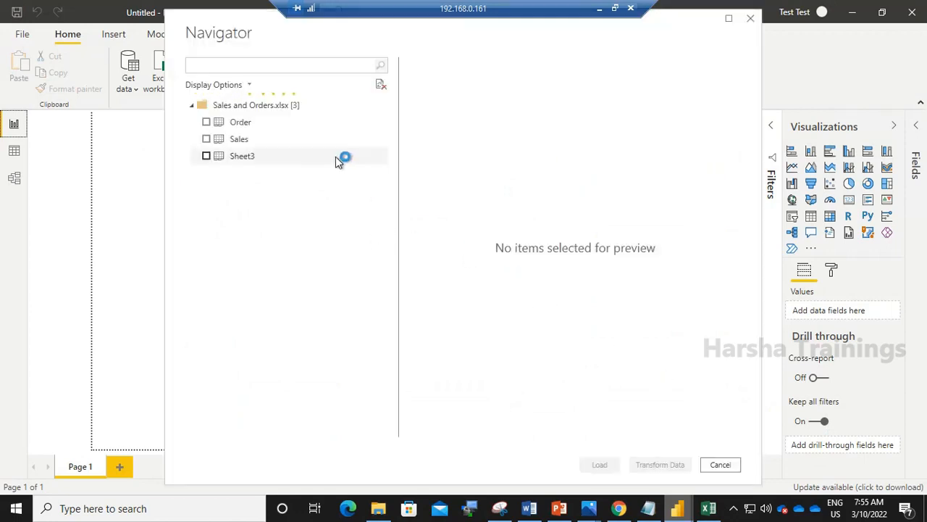
left_click(705, 513)
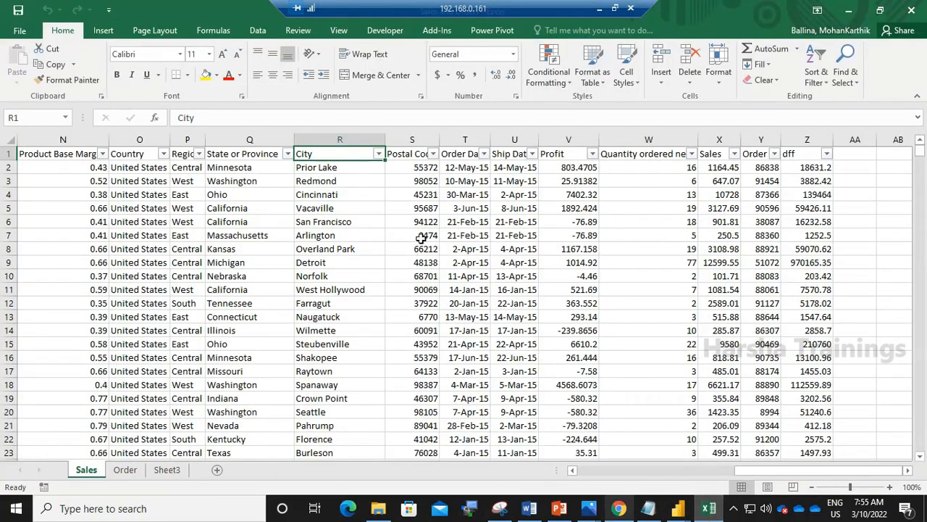
left_click(849, 10)
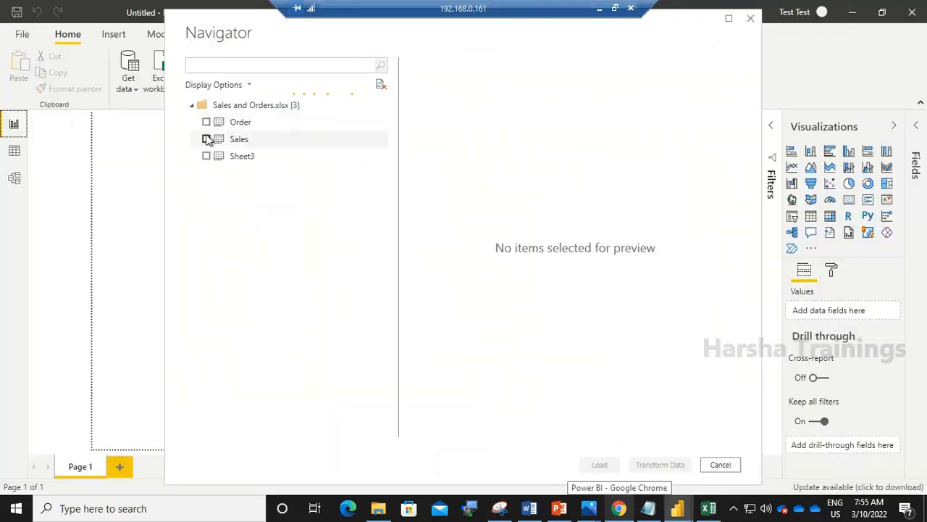
left_click(206, 139)
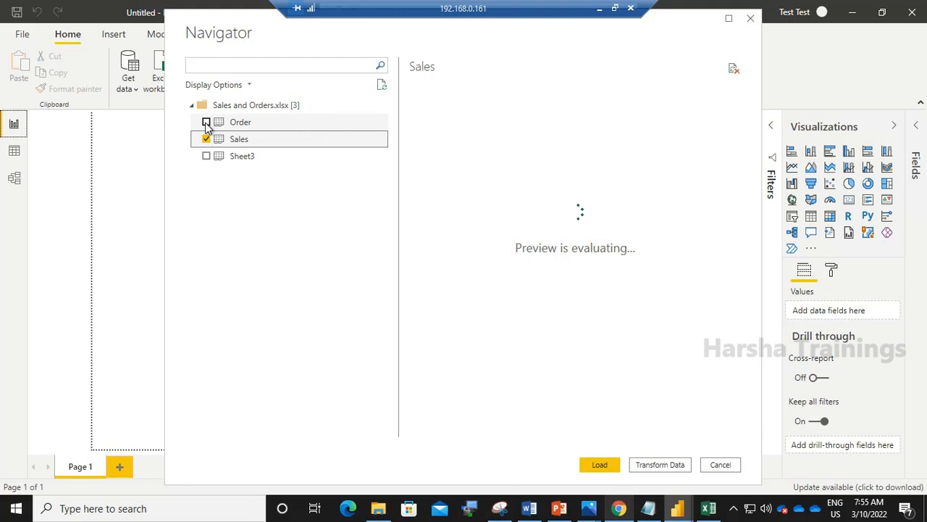
left_click(206, 123)
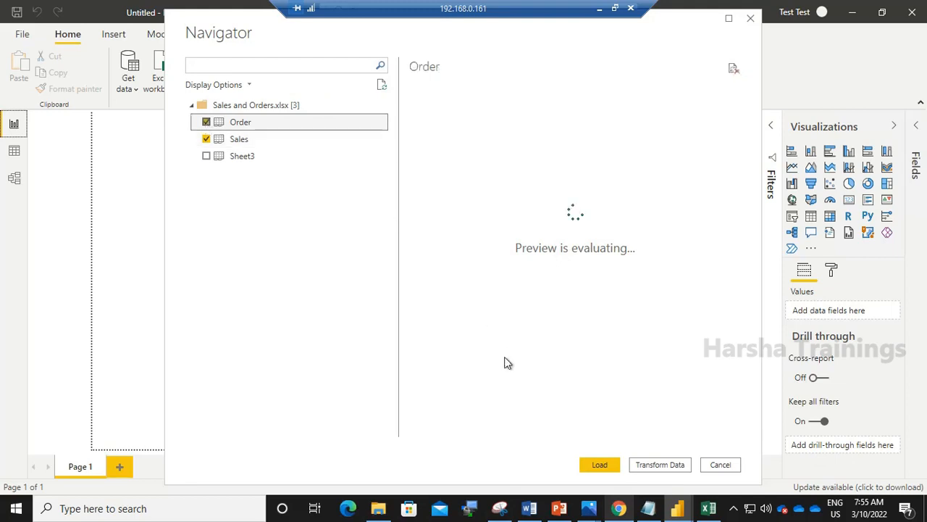
left_click(598, 465)
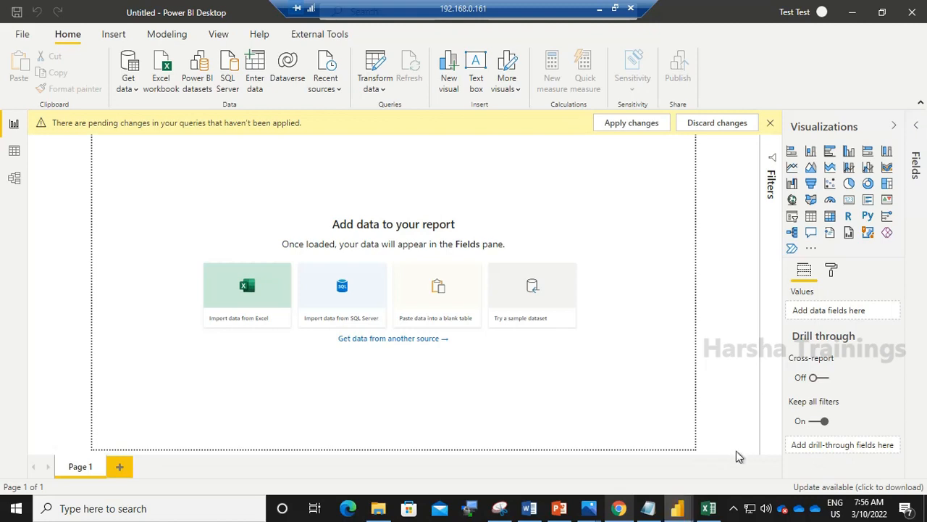
mouse_move(675, 512)
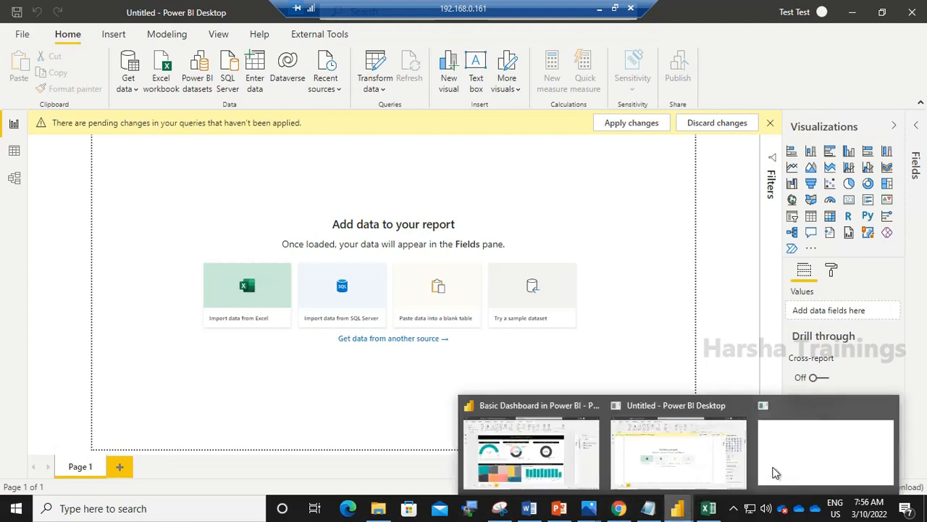
left_click(816, 452)
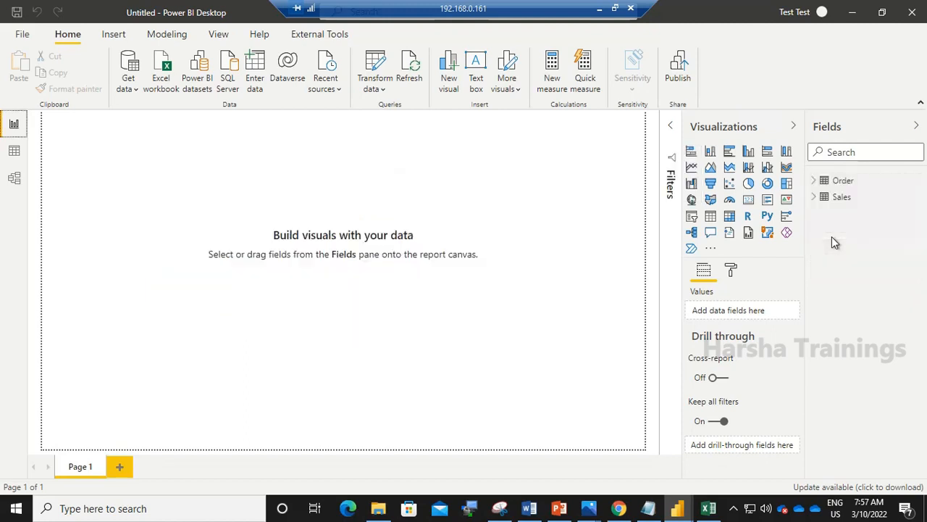
Step: Expand the Order and Sales tables' field lists and add a stacked column chart to the blank page
left_click(814, 199)
left_click(815, 181)
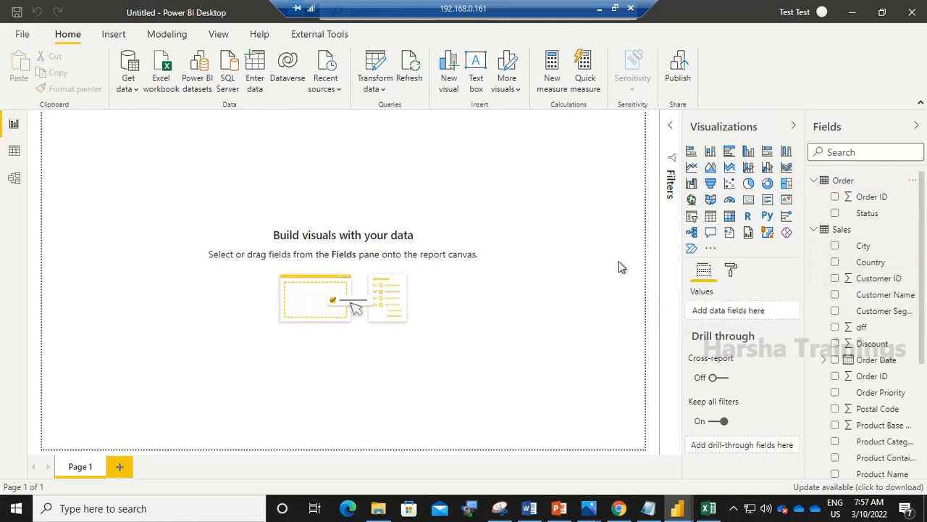
left_click(572, 264)
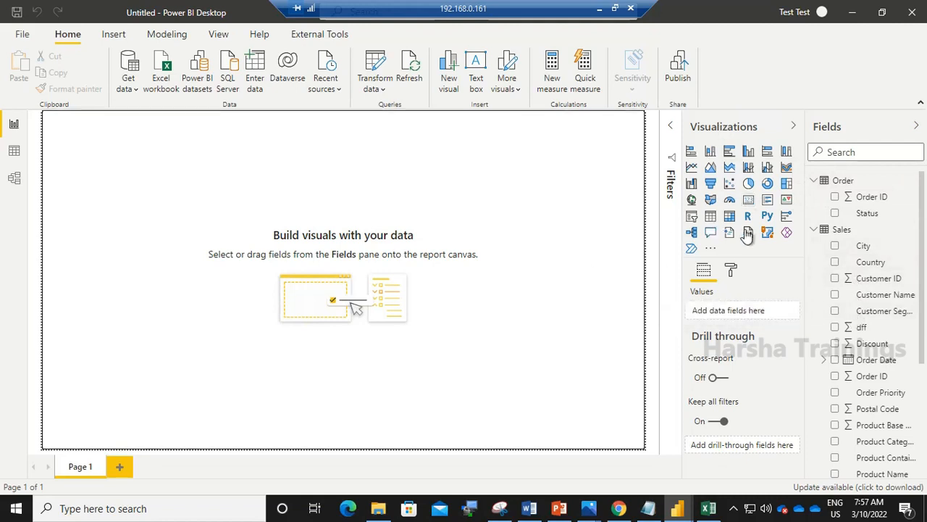
left_click(711, 152)
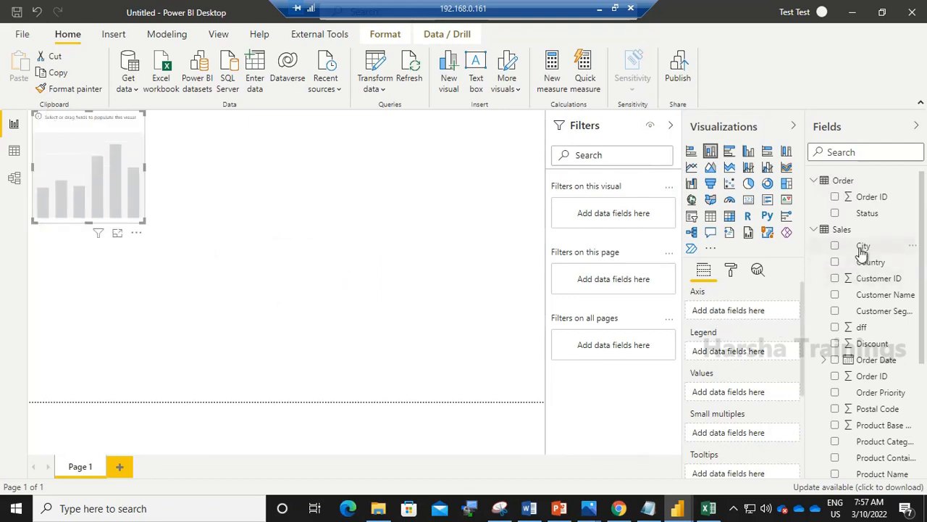
Step: Assign Sales as the column chart's values and City as its axis, and enlarge the chart
left_click_drag(863, 247, 756, 318)
left_click_drag(921, 349, 925, 433)
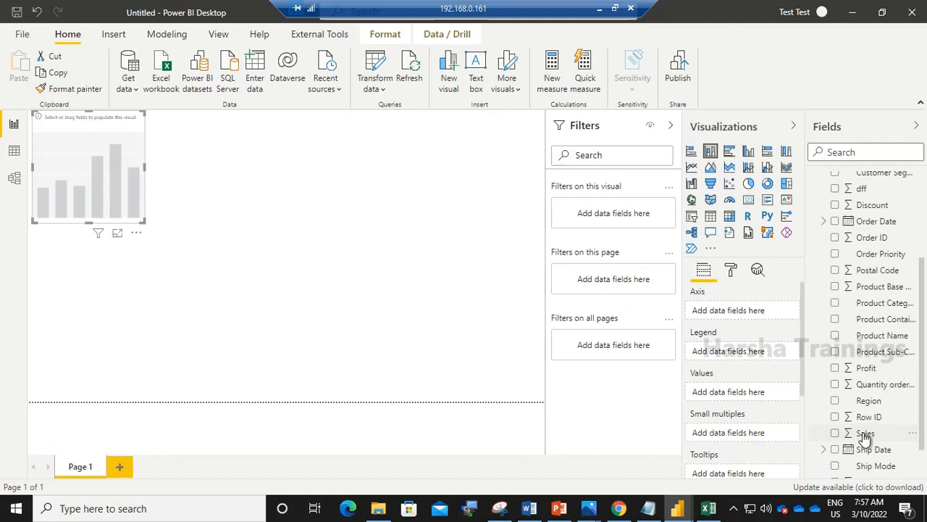
left_click_drag(864, 435, 743, 395)
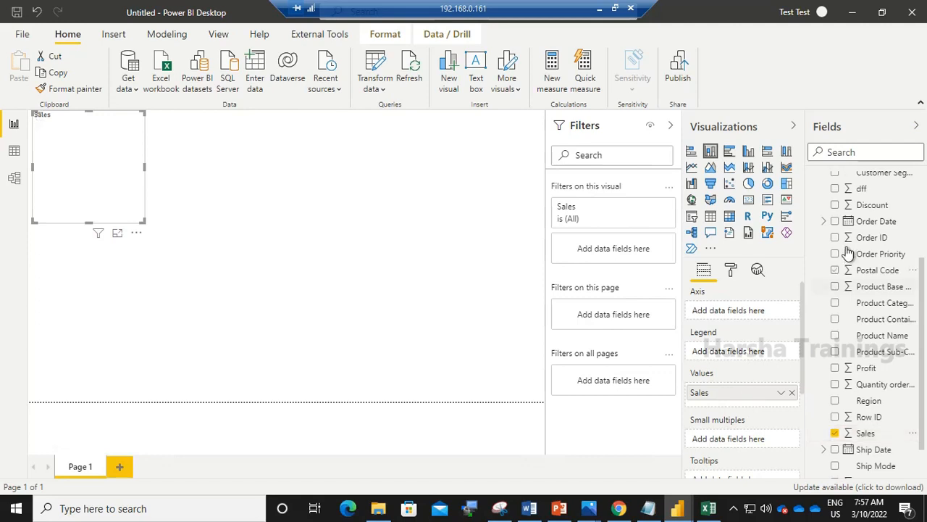
scroll(923, 285, "up", 4)
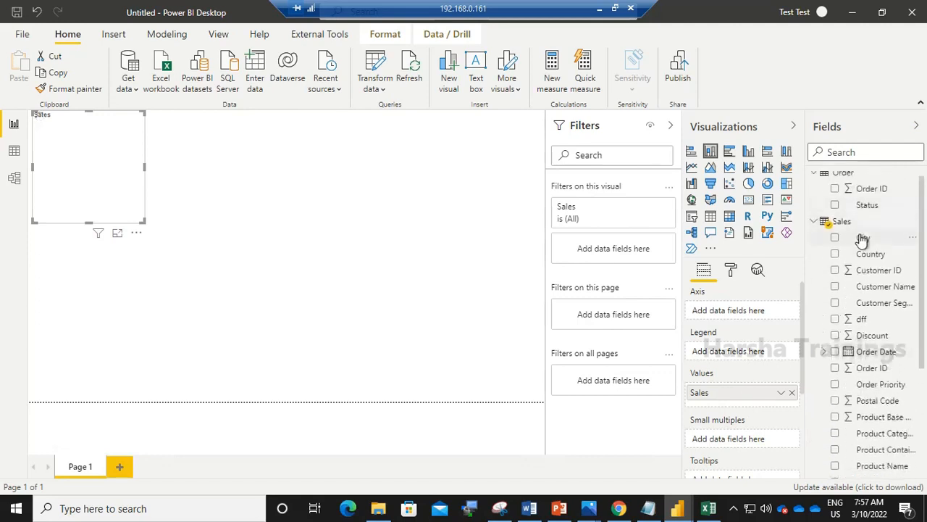
left_click_drag(862, 239, 747, 319)
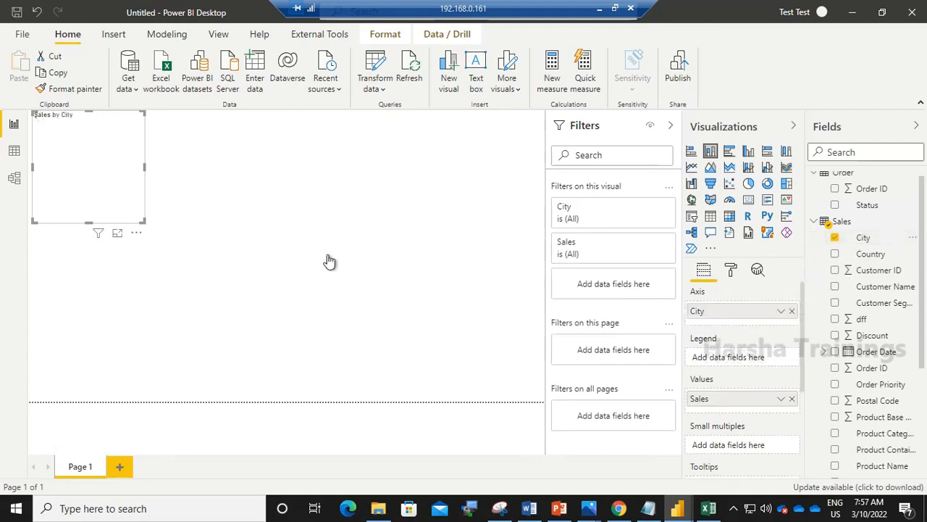
left_click_drag(144, 227, 265, 253)
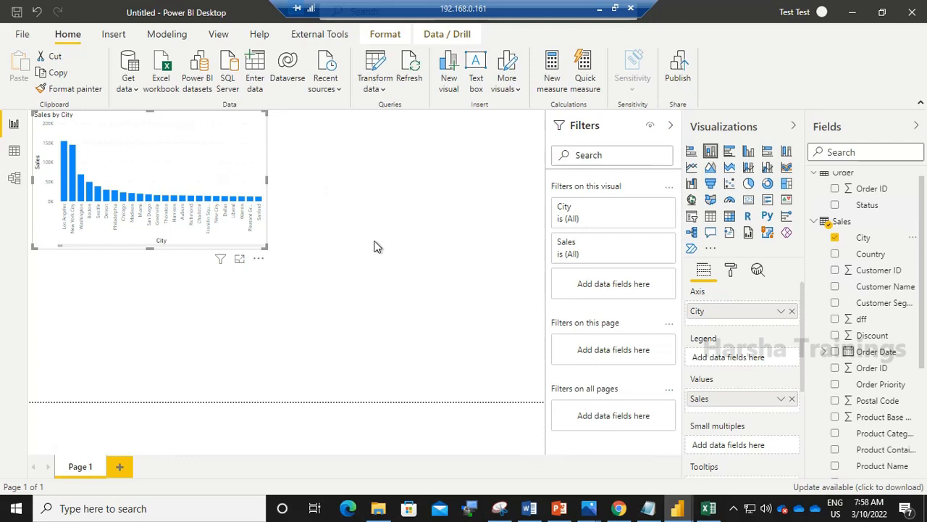
Step: Duplicate the Sales by City column chart, place the copy to its right and convert it to a pie chart
key("ctrl+c")
key("ctrl+v")
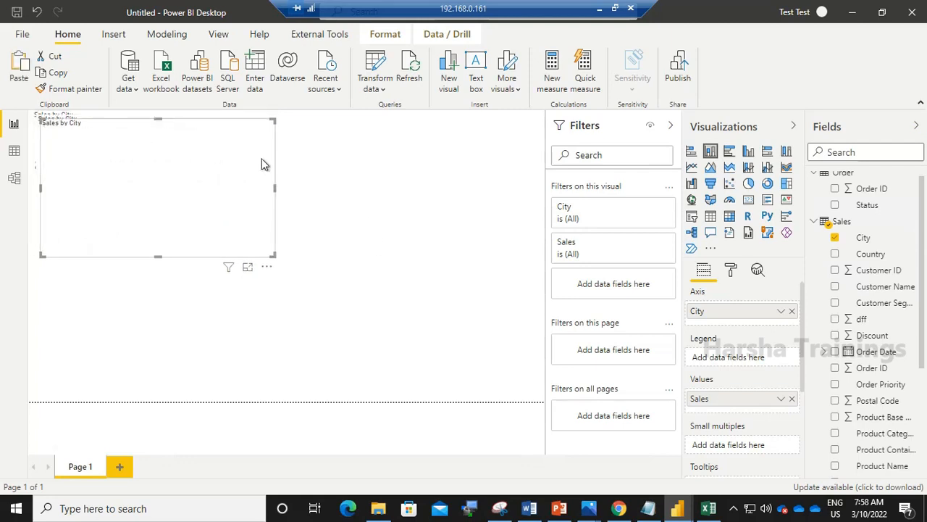
left_click_drag(245, 141, 528, 131)
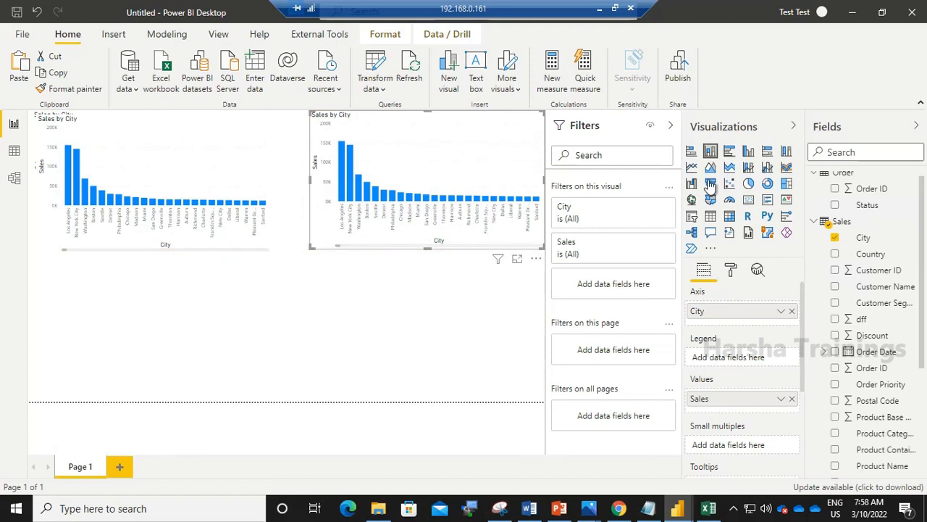
left_click(748, 187)
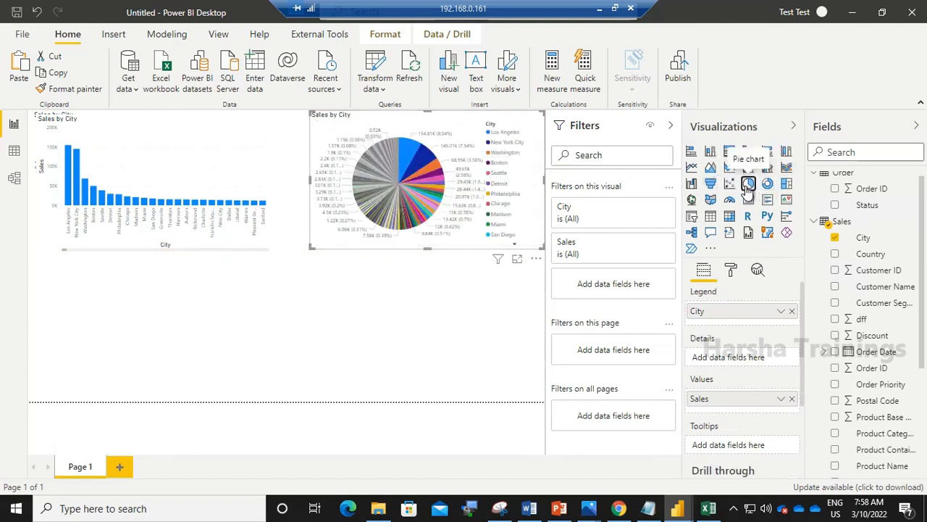
Step: Paste another copy of the Sales by City column chart, place it below the original and convert it to a treemap
left_click(322, 309)
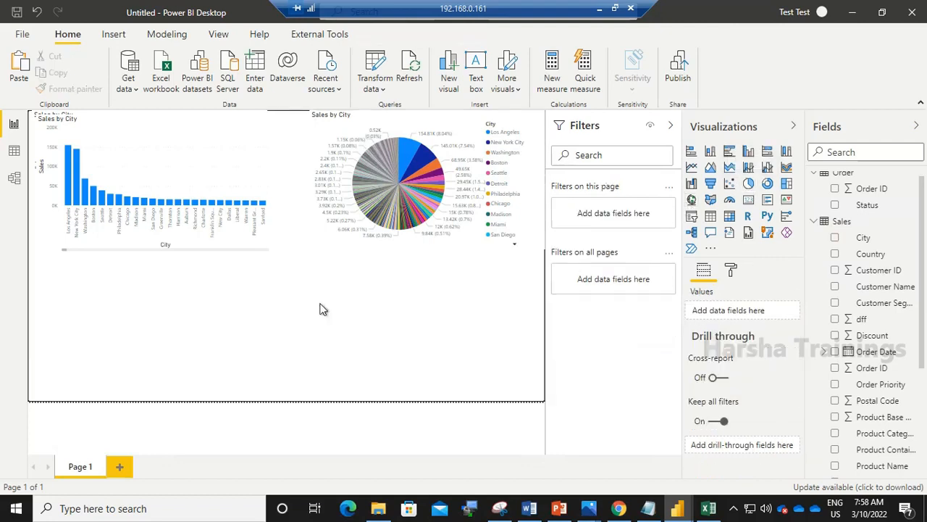
key("ctrl+v")
left_click_drag(229, 171, 223, 343)
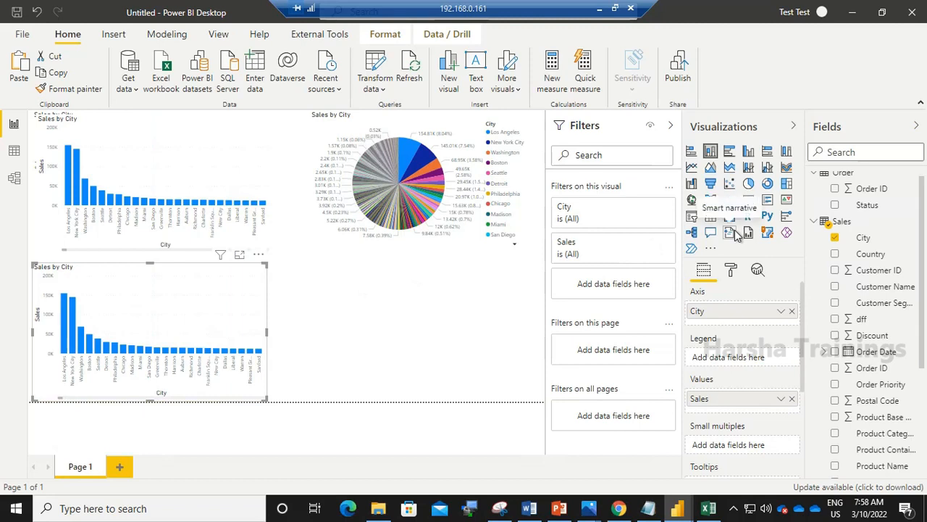
left_click(786, 185)
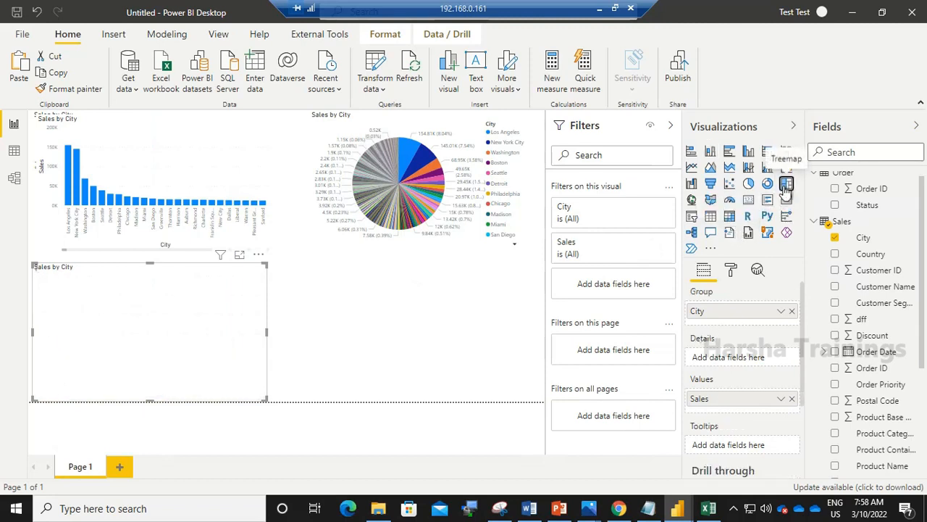
Step: Paste another copy of the column chart, place it below the pie chart and convert it to an area chart
left_click(428, 327)
key("ctrl+v")
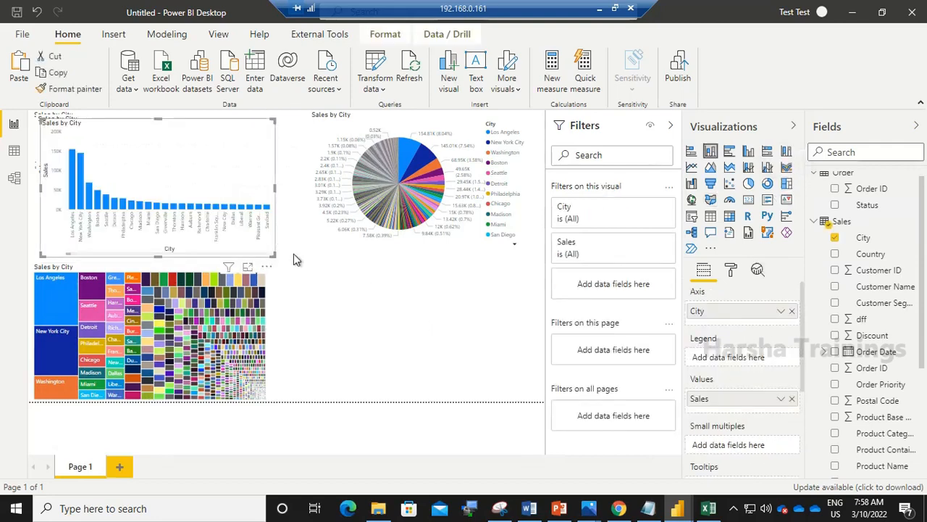
left_click_drag(234, 194, 504, 339)
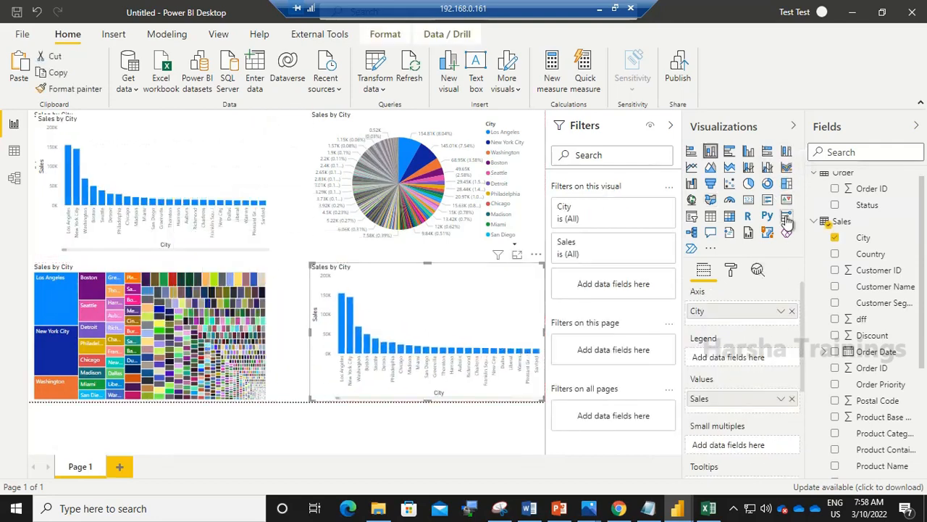
left_click(710, 185)
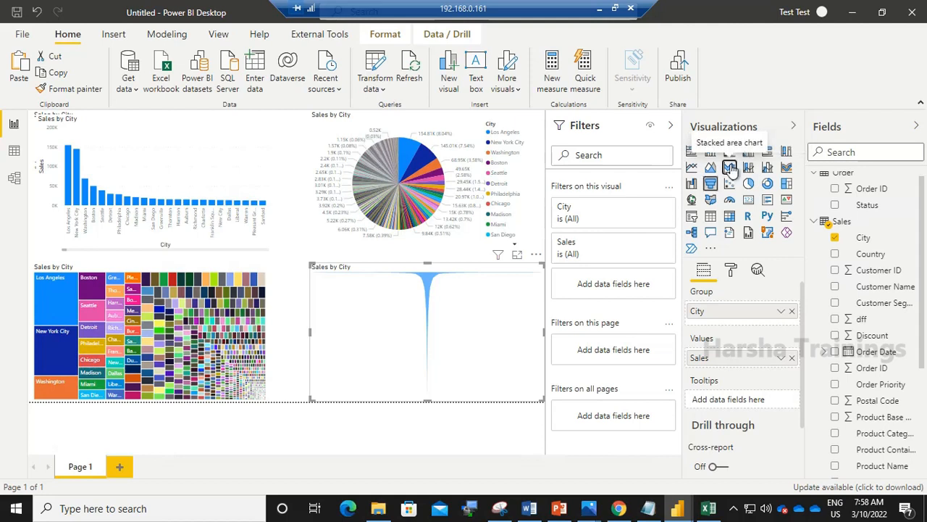
left_click(730, 168)
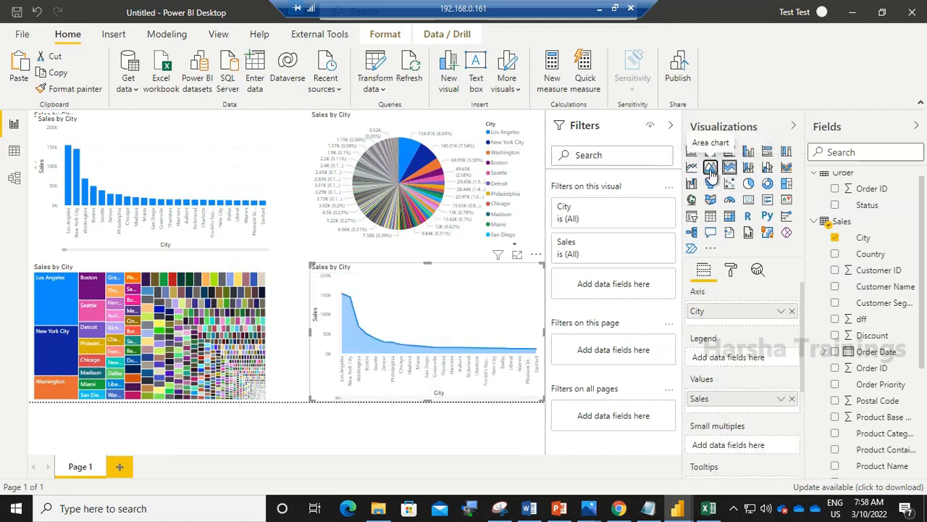
left_click(710, 168)
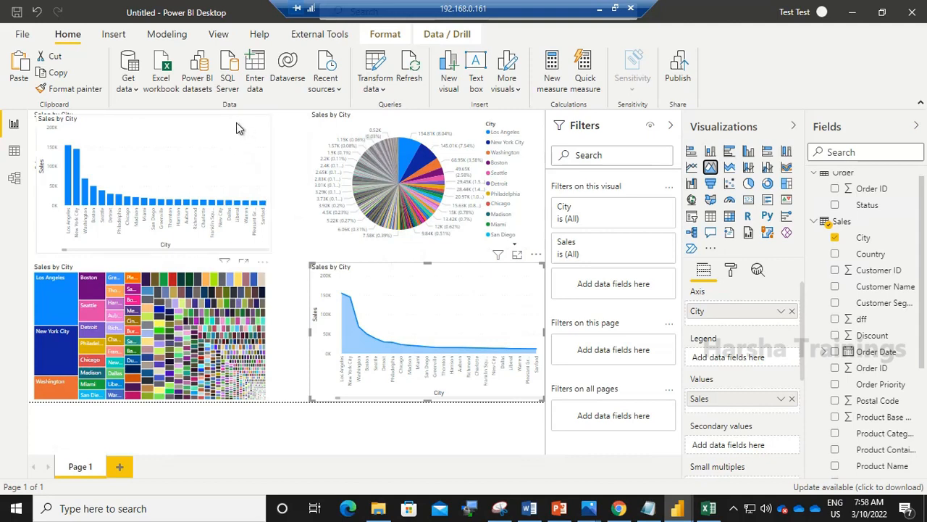
Step: Save the report as First Project in the Demo folder inside Powerbi on the Desktop
left_click(15, 14)
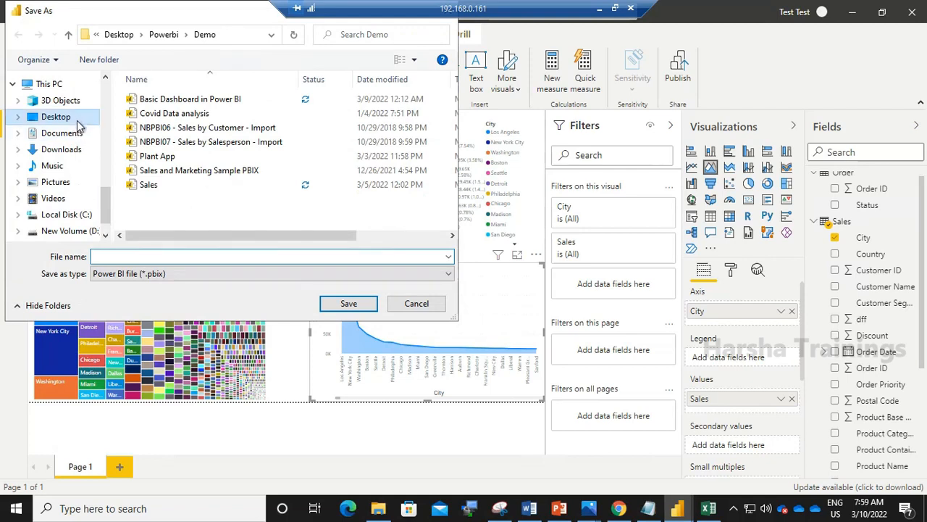
left_click(77, 120)
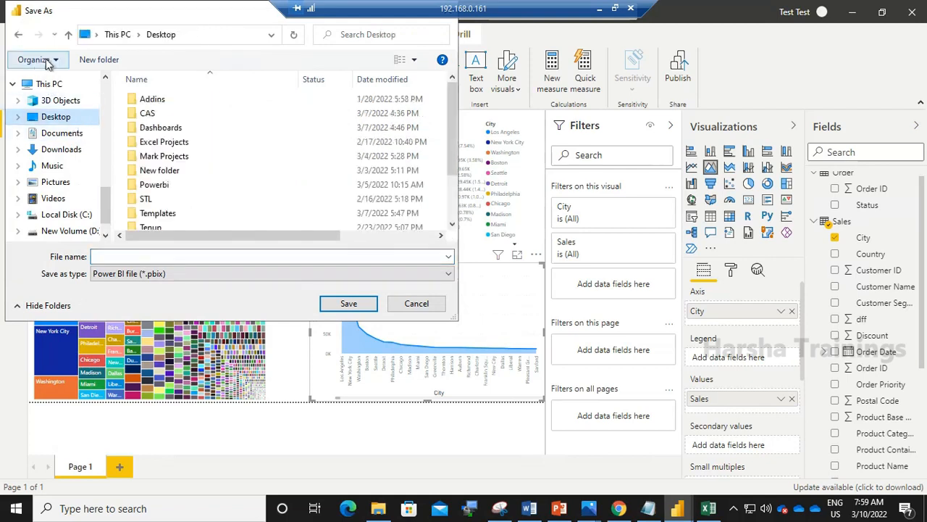
double_click(155, 184)
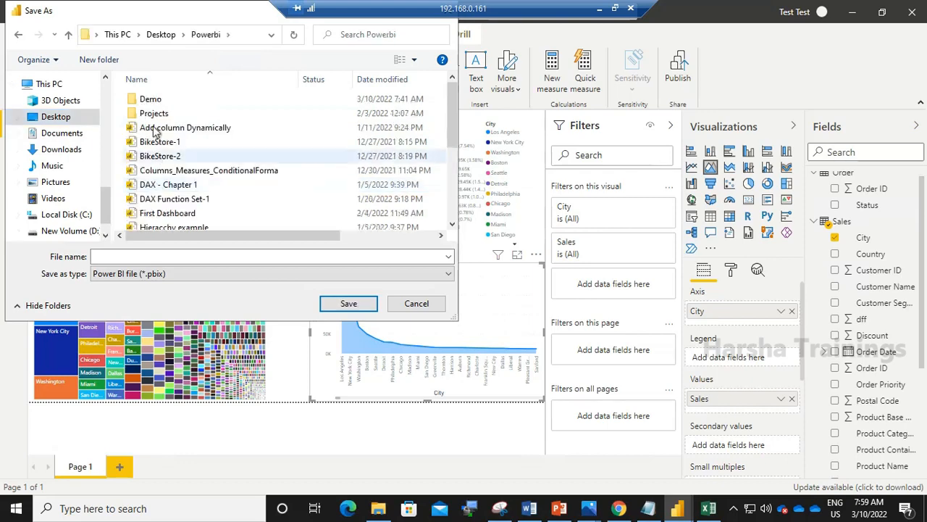
double_click(150, 99)
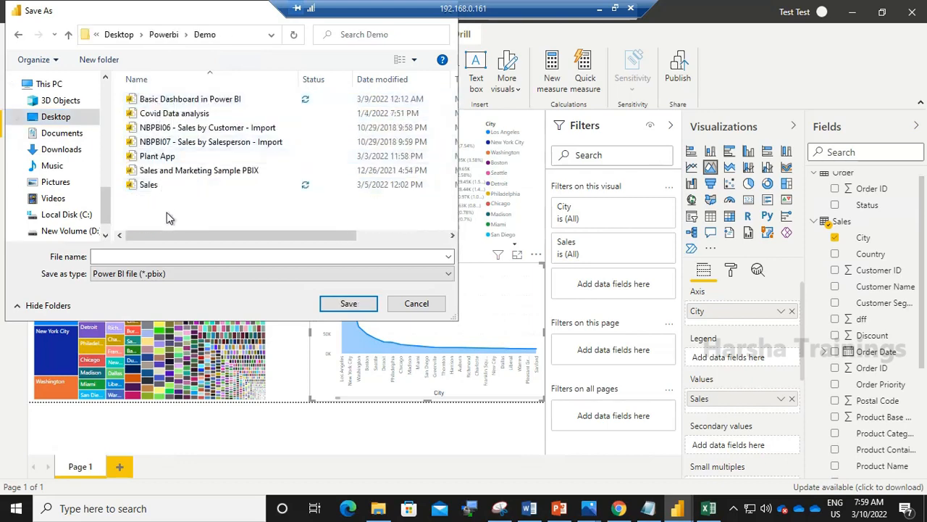
left_click(153, 257)
type("Fi")
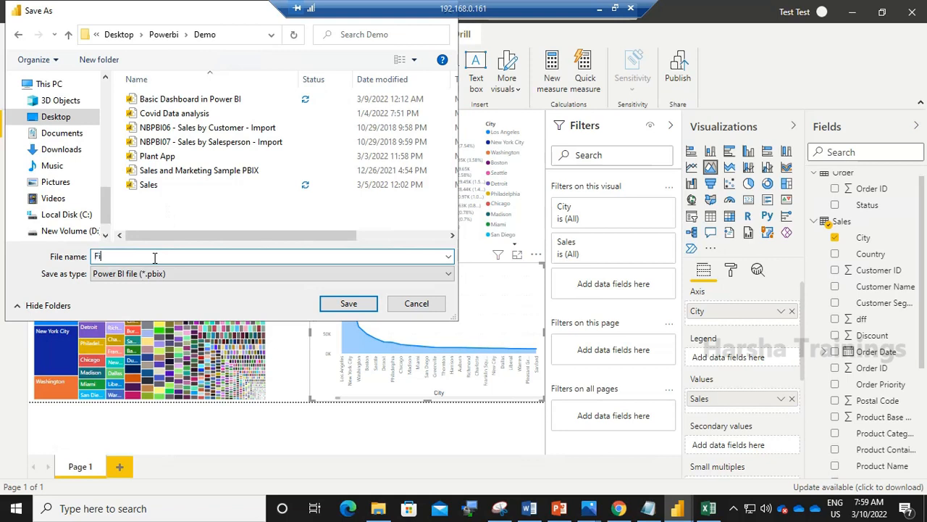
type("rst Project")
left_click(348, 305)
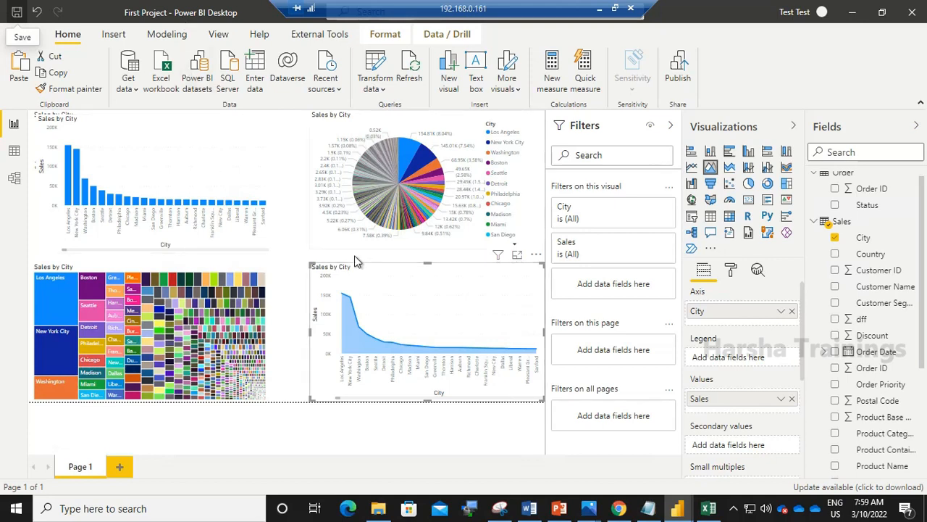
mouse_move(442, 284)
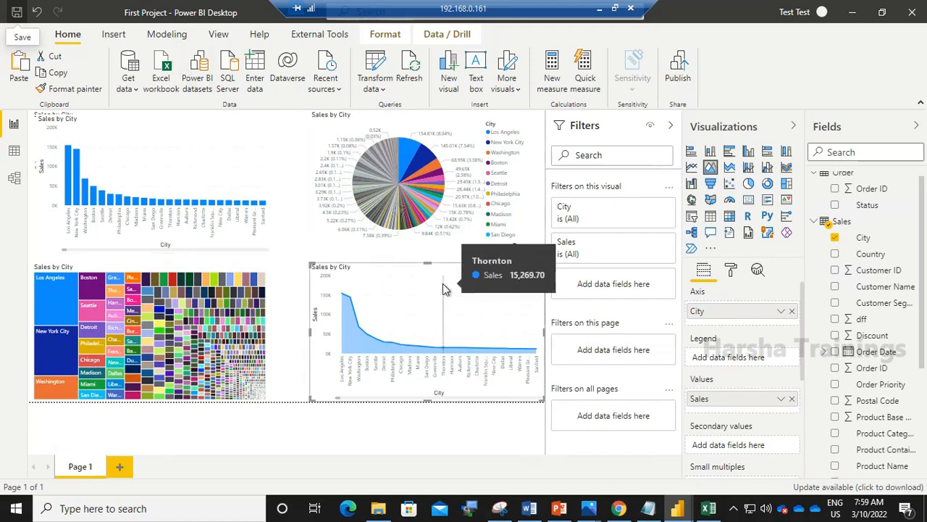
Step: Publish the First Project report to the First Dashboard workspace
left_click(678, 79)
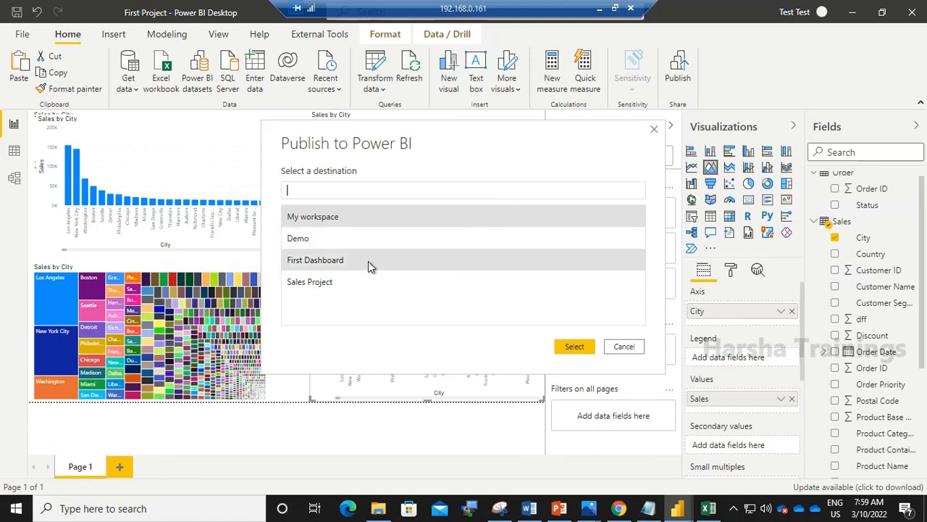
left_click(364, 262)
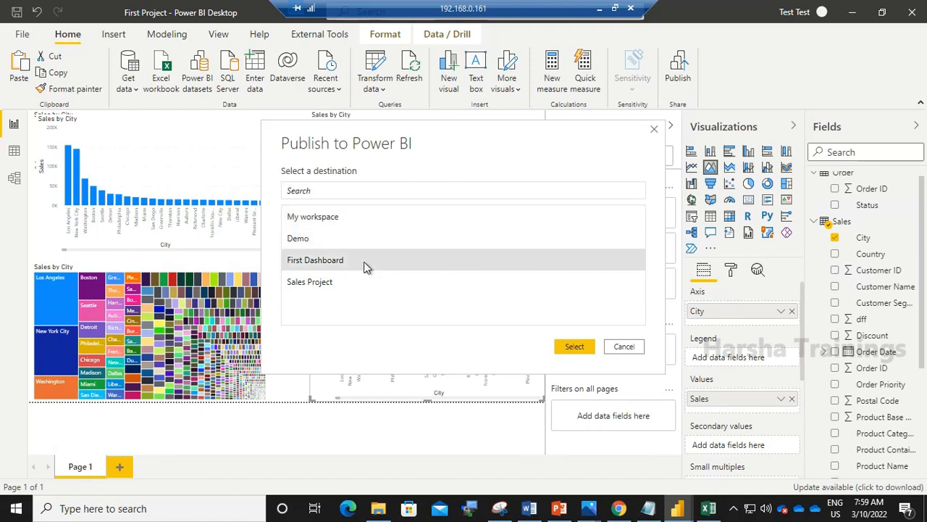
left_click(574, 347)
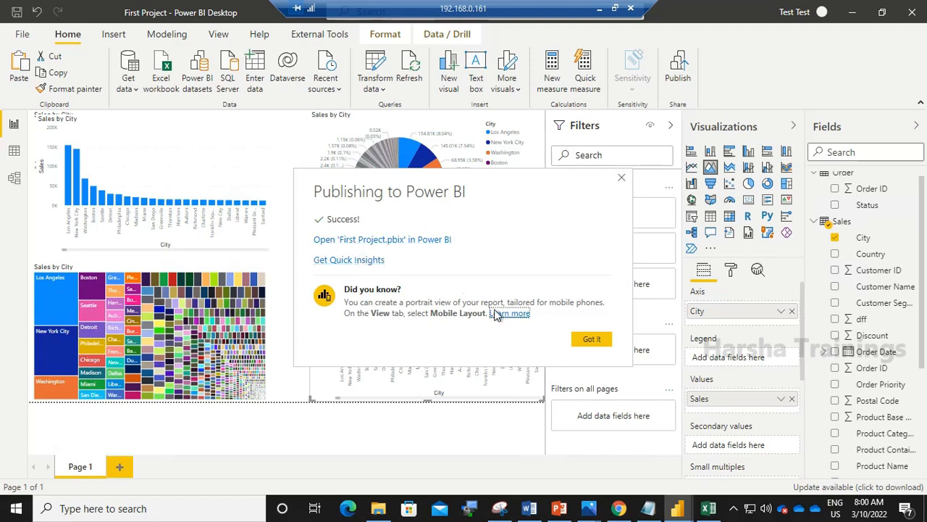
Step: Switch to Power BI Service in Chrome, reload the First Dashboard workspace and open the published First Project report
left_click(618, 511)
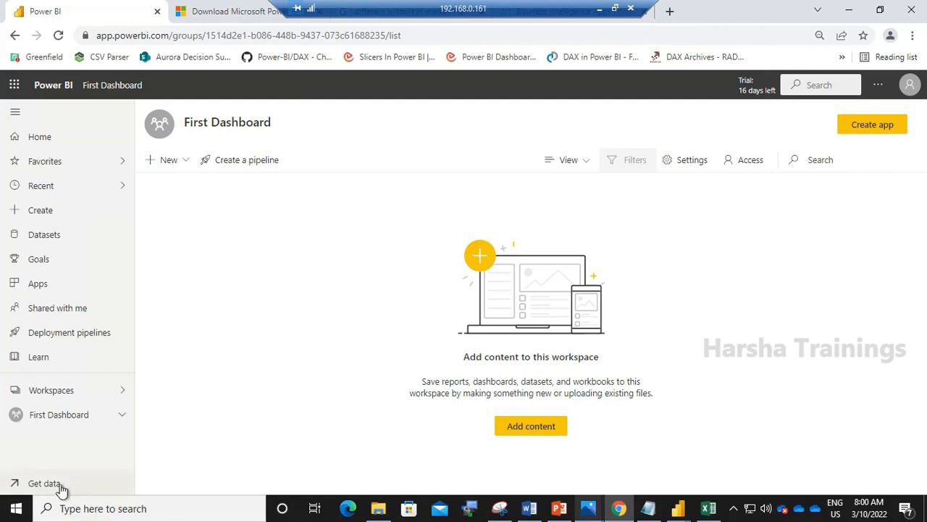
left_click(66, 421)
left_click(58, 393)
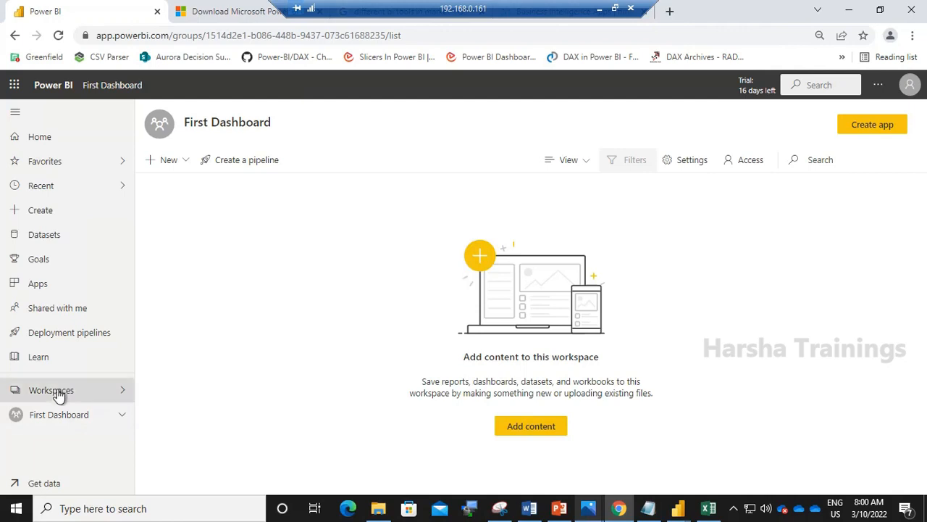
left_click(168, 221)
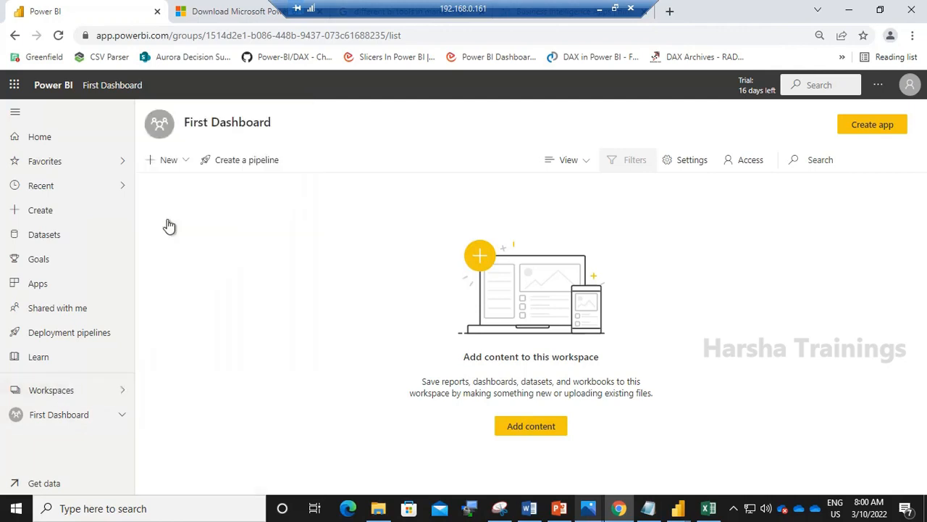
left_click(59, 37)
left_click(59, 38)
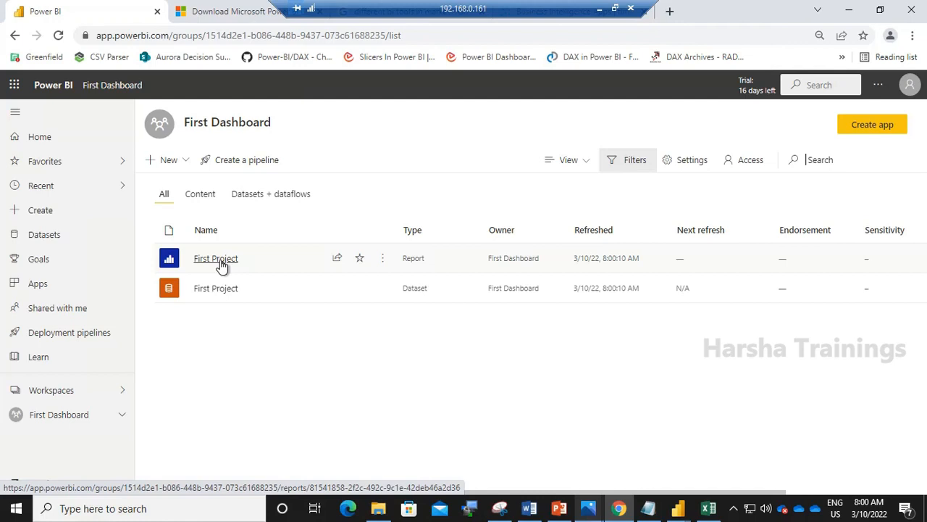
left_click(218, 259)
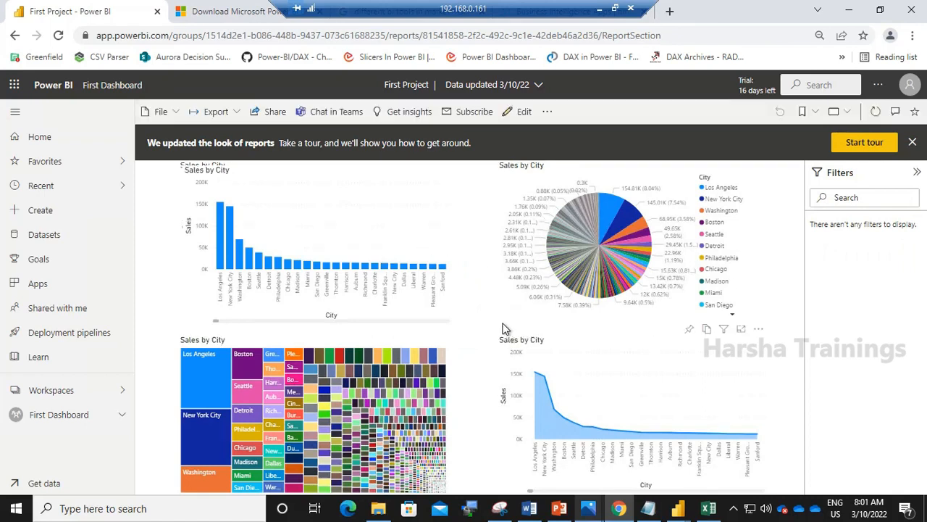
Step: Examine the First Project report's link-sharing options and its direct access permissions
left_click(274, 116)
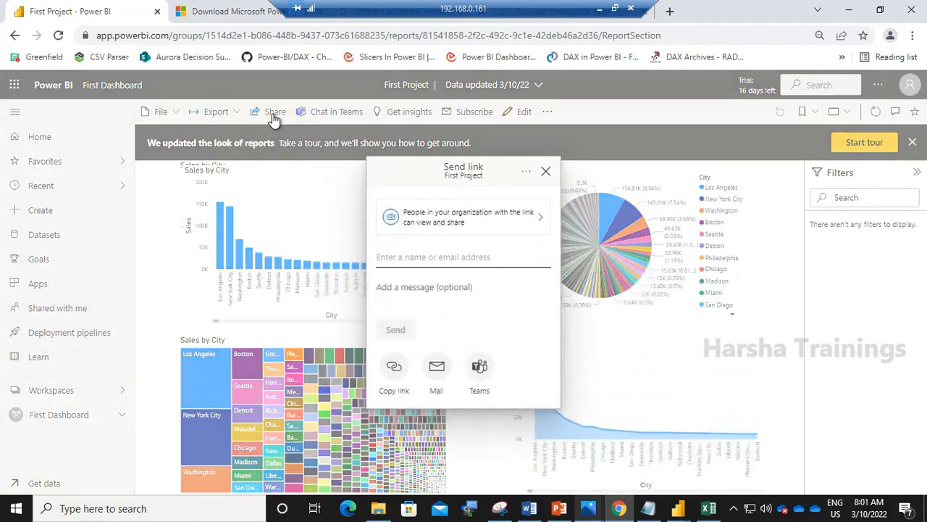
left_click(547, 174)
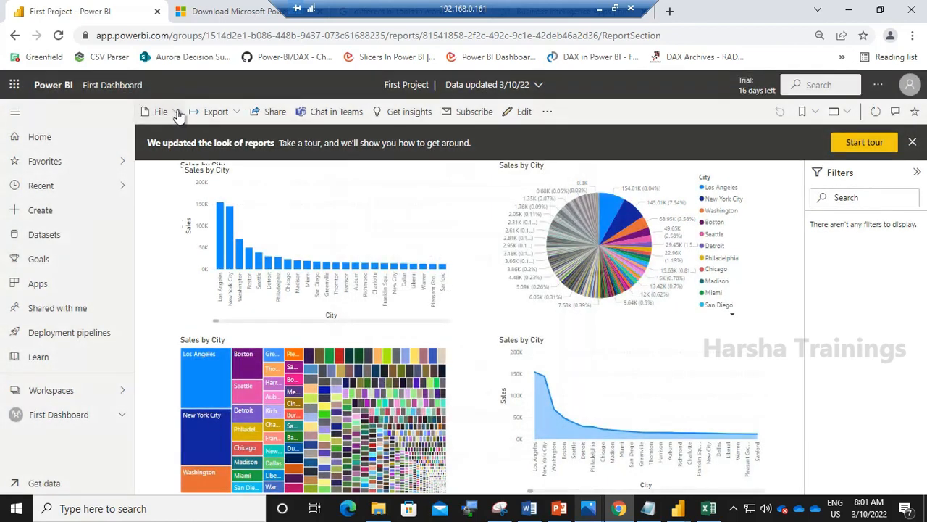
left_click(176, 114)
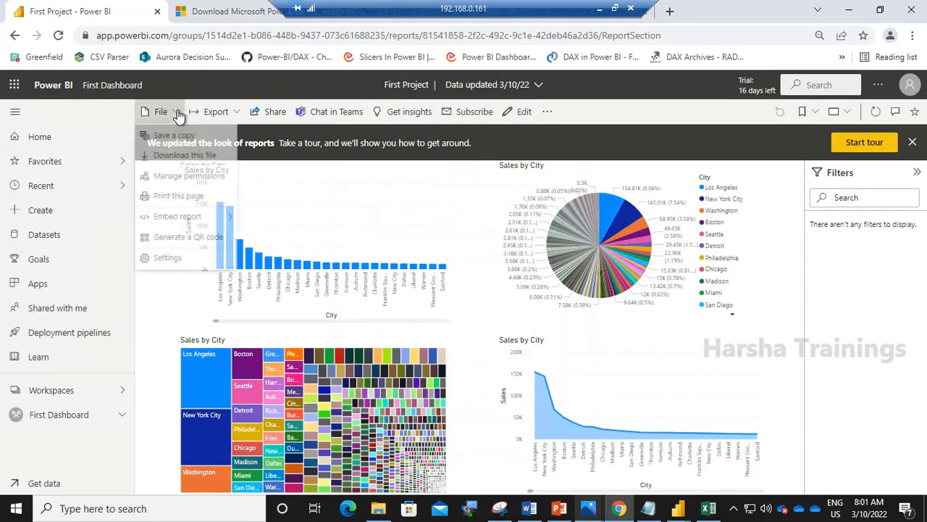
left_click(177, 183)
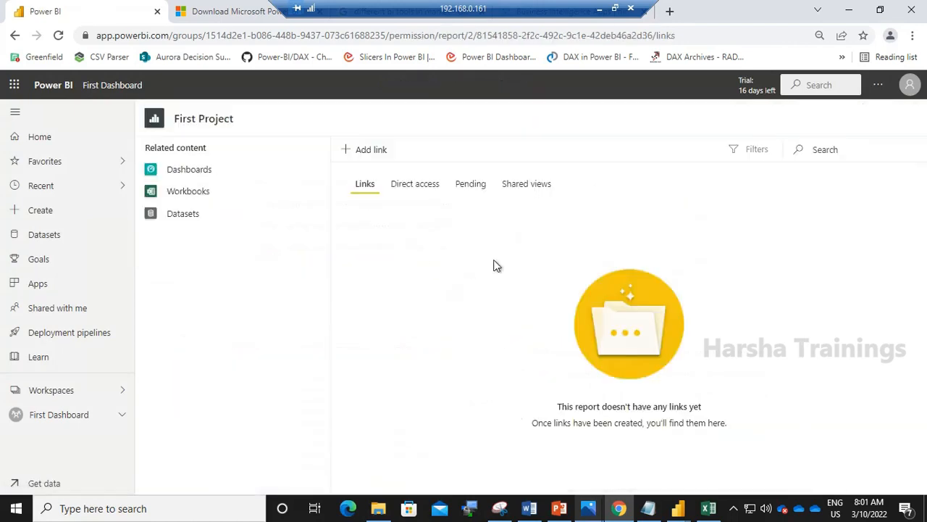
left_click(407, 185)
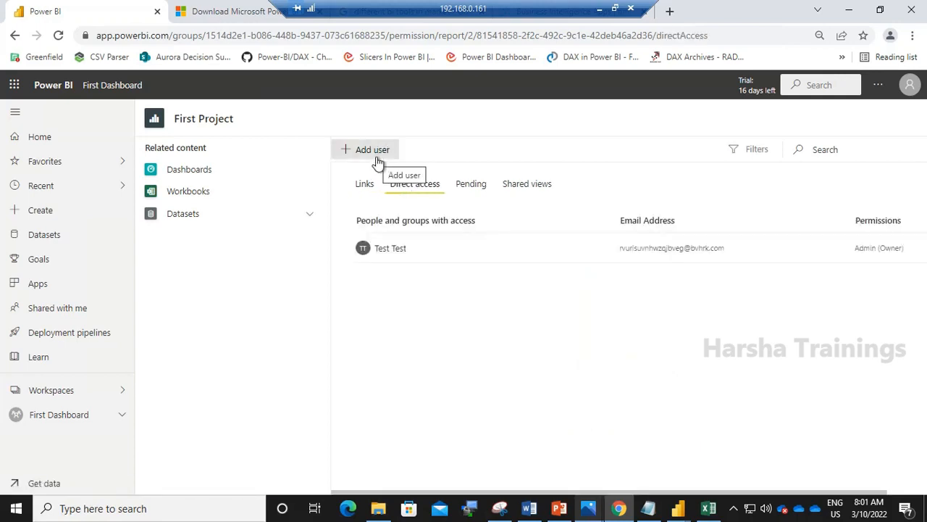
Step: Go back to the First Dashboard workspace, return to Power BI Desktop and dismiss the publishing dialog
left_click(76, 425)
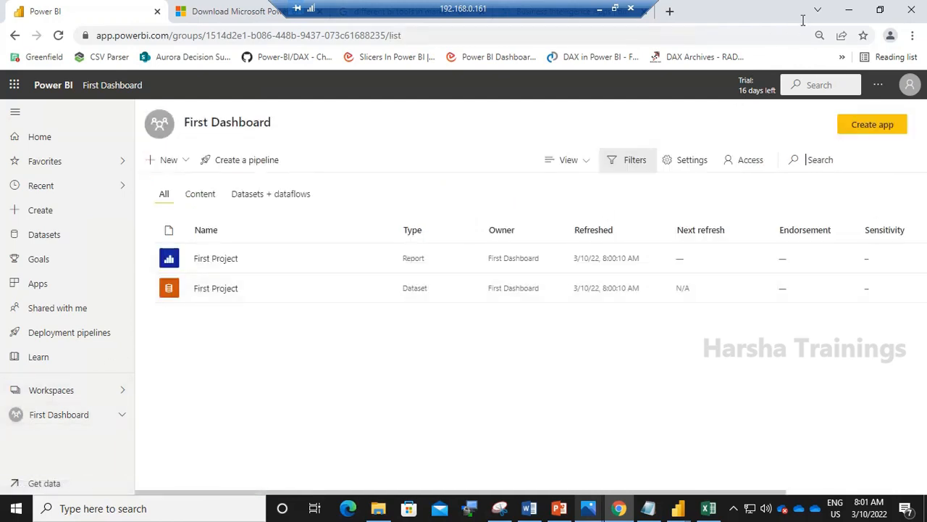
left_click(846, 17)
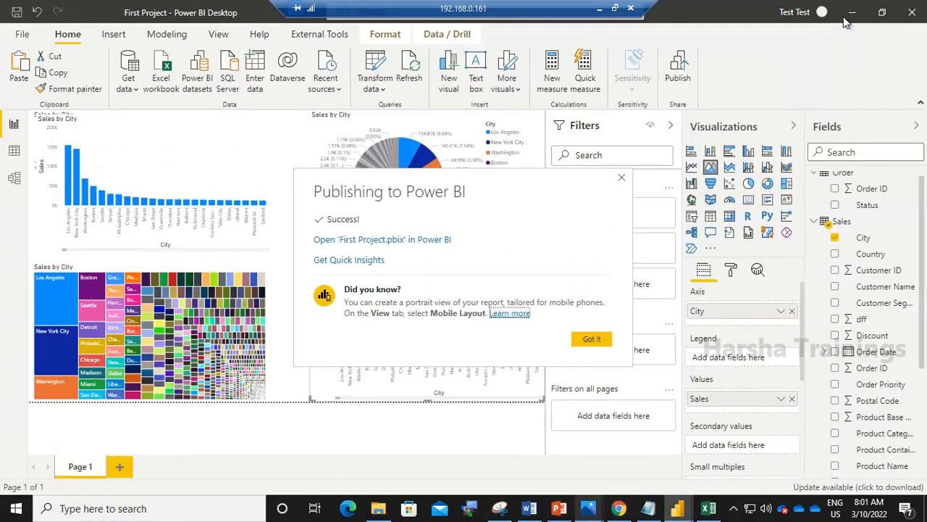
left_click(621, 180)
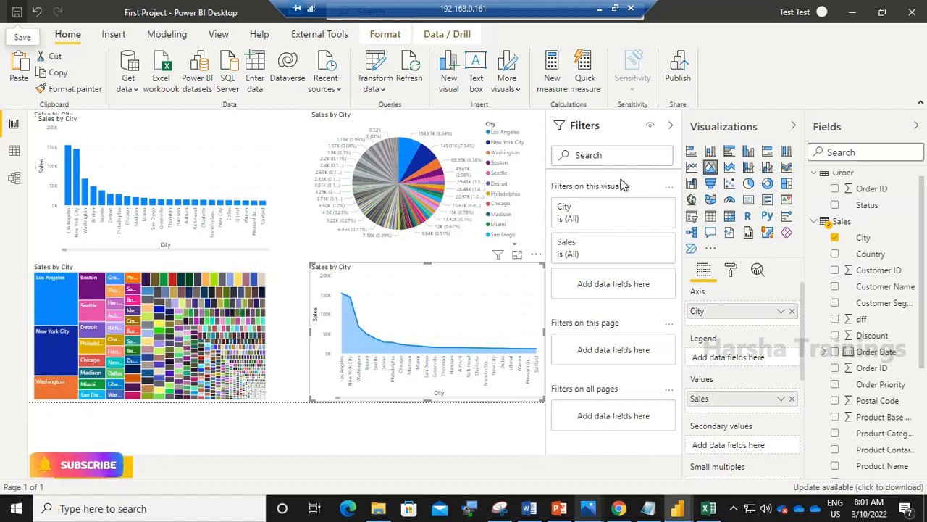
Step: Switch to the PowerPoint slide on what Power BI is and bring up the previews of the open Photos images
mouse_move(486, 339)
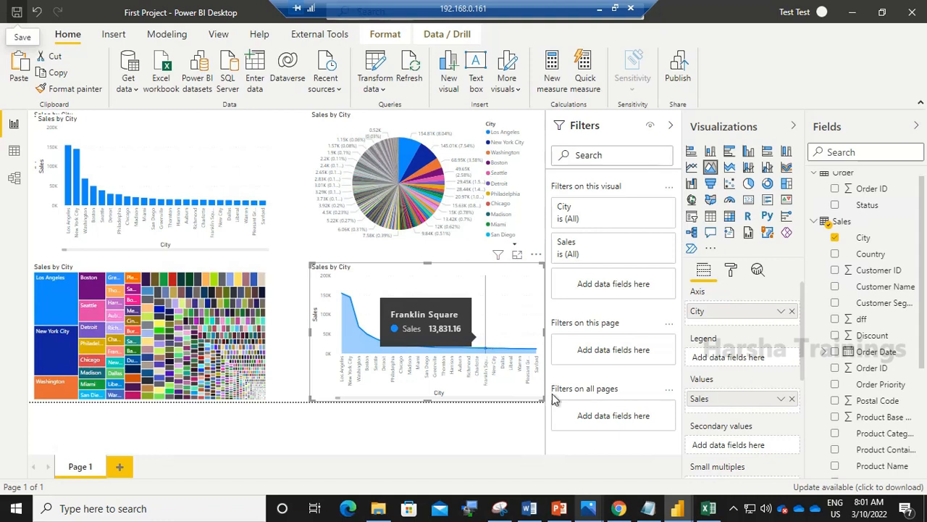
left_click(558, 509)
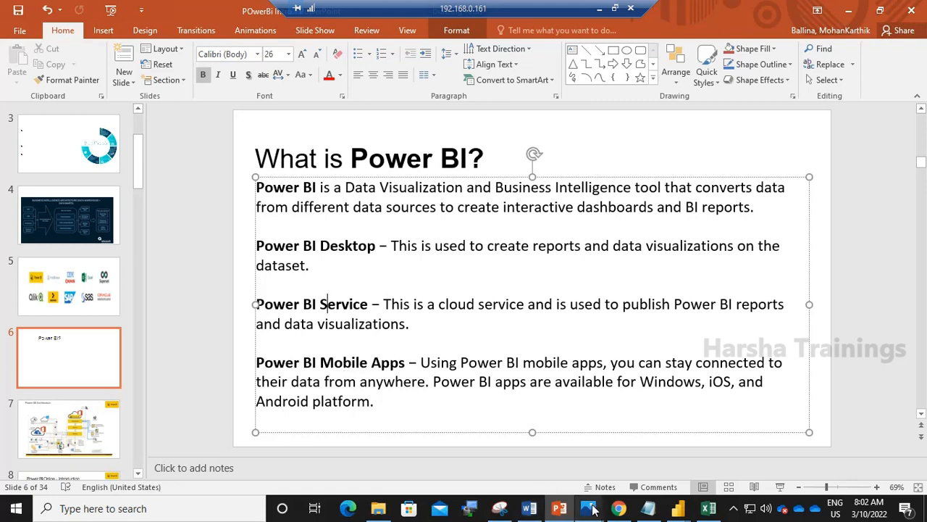
mouse_move(591, 511)
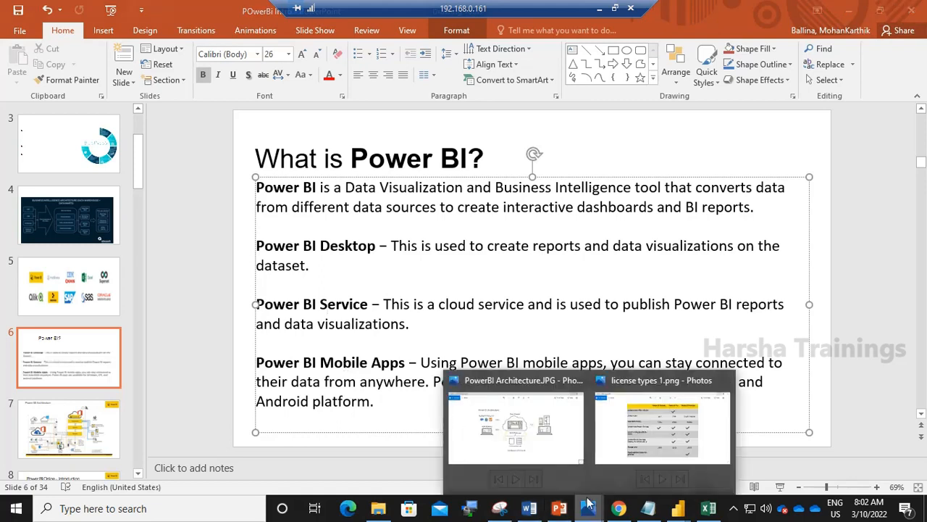